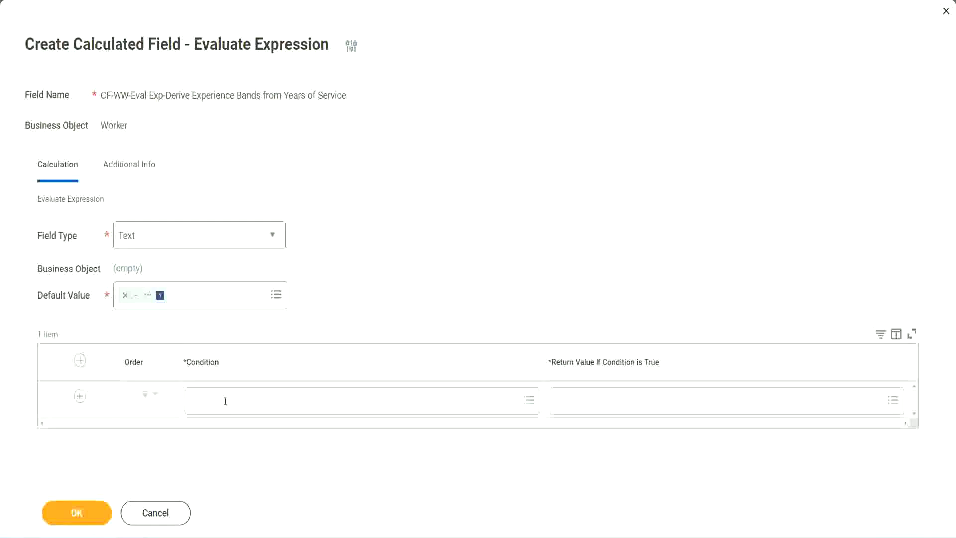
# Set the first row's condition to CF-WW-TF-Length of Service between 0 and 7 years, copying the field name from the Notepad++ notes
pyautogui.click(225, 401)
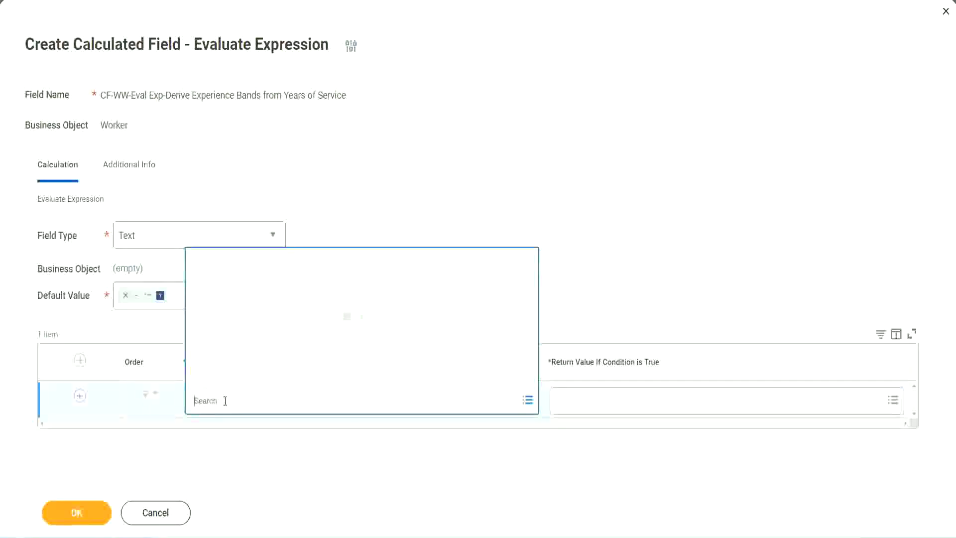
pyautogui.click(366, 225)
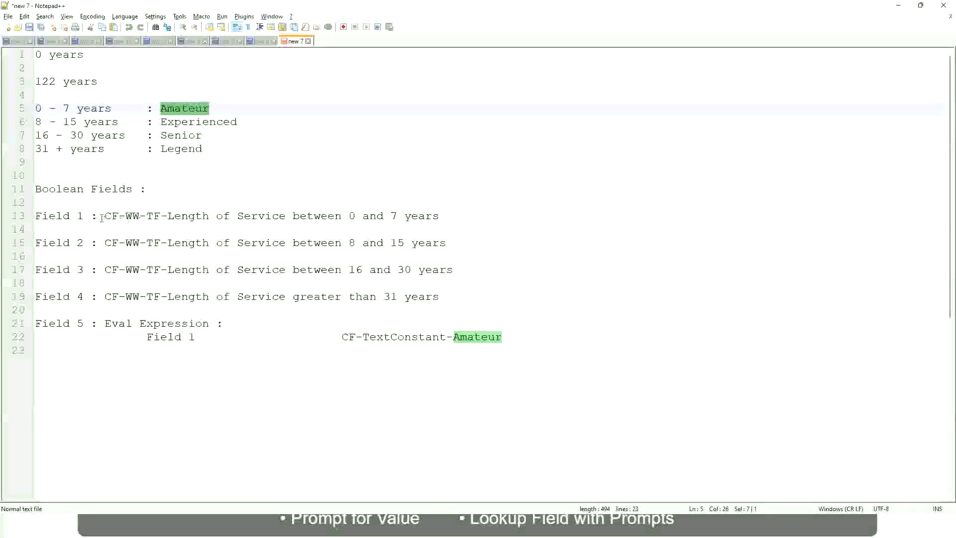
pyautogui.moveTo(108, 215); pyautogui.dragTo(441, 220)
pyautogui.hotkey('ctrl', 'c')
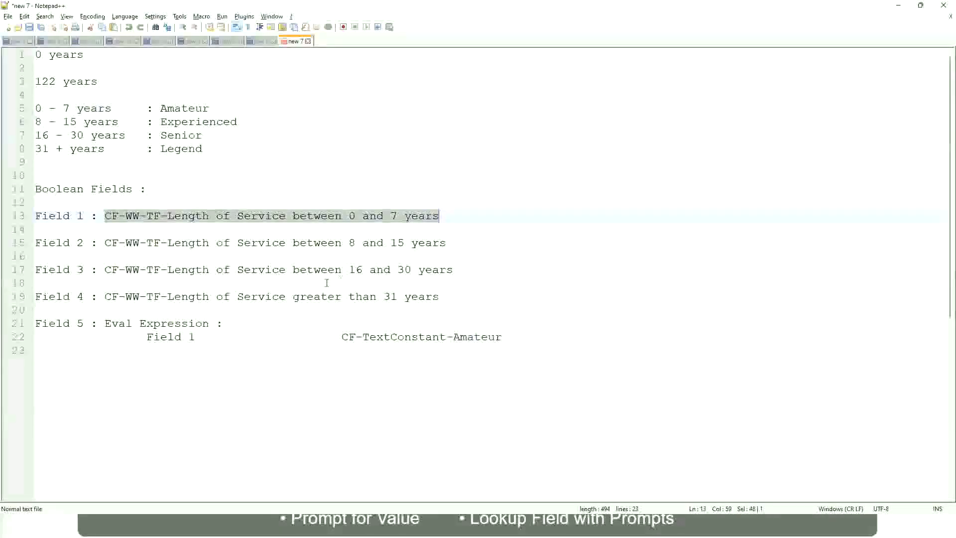
pyautogui.hotkey('alt', 'Tab')
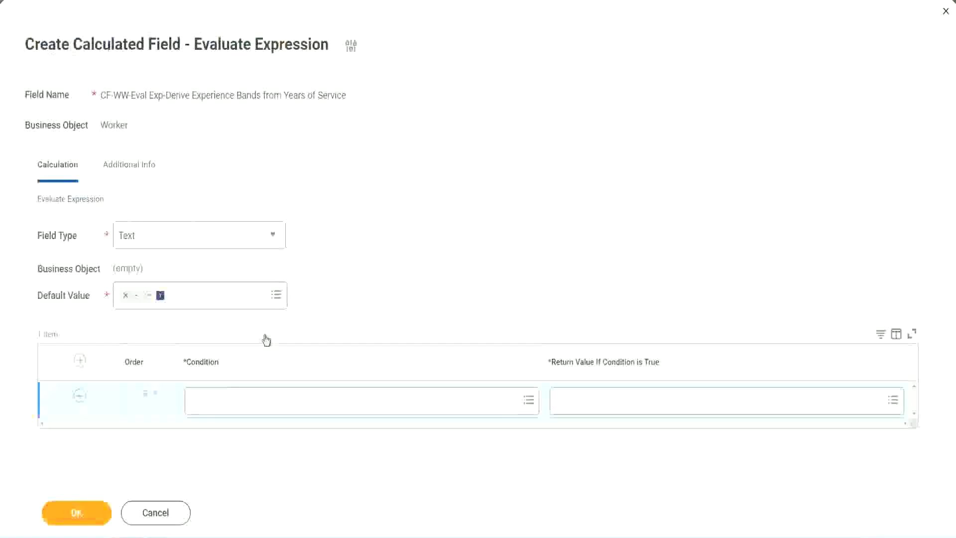
pyautogui.click(244, 405)
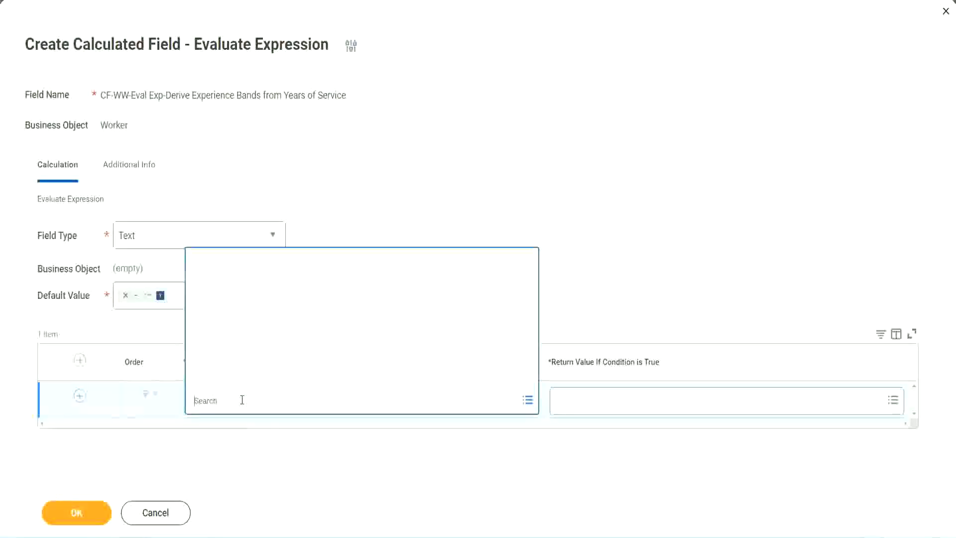
pyautogui.hotkey('ctrl', 'v')
pyautogui.press('Return')
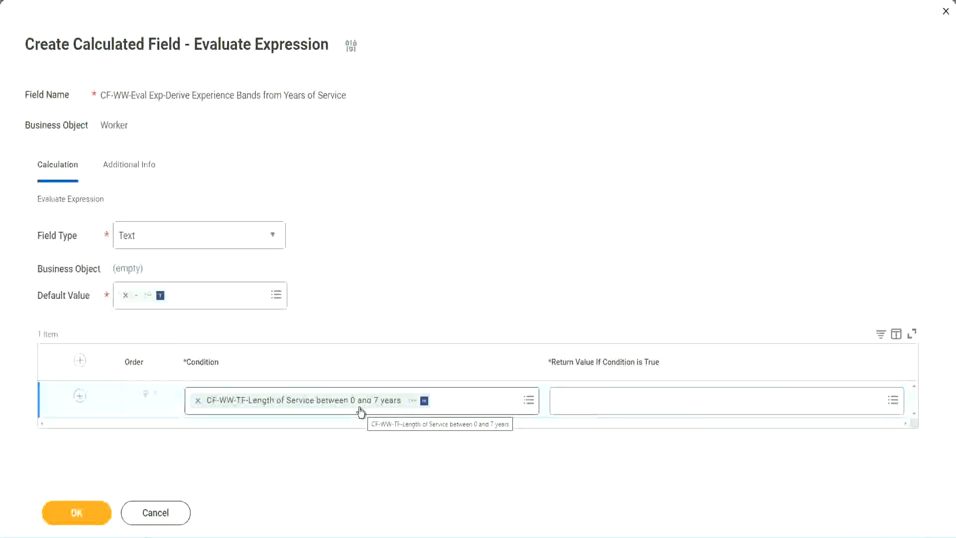
pyautogui.click(621, 406)
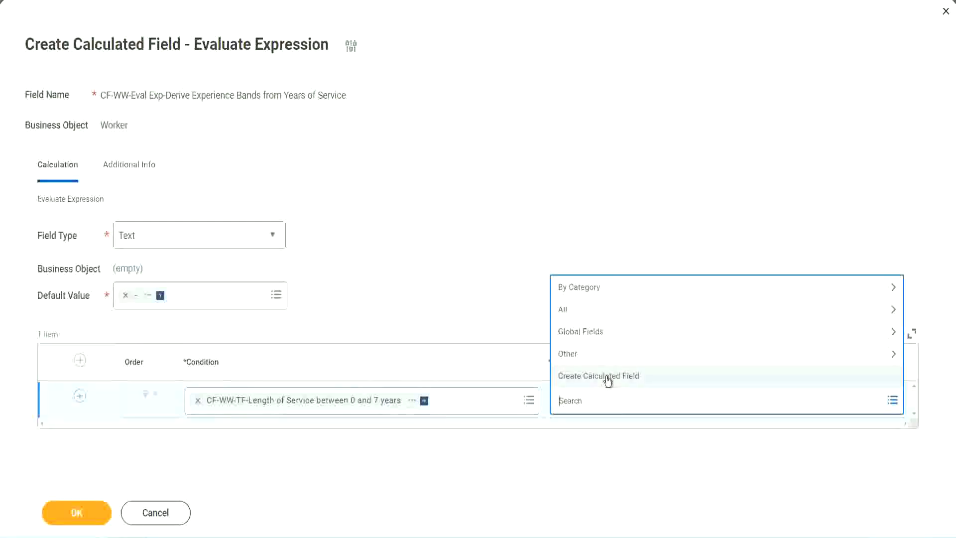
pyautogui.click(555, 249)
pyautogui.click(576, 406)
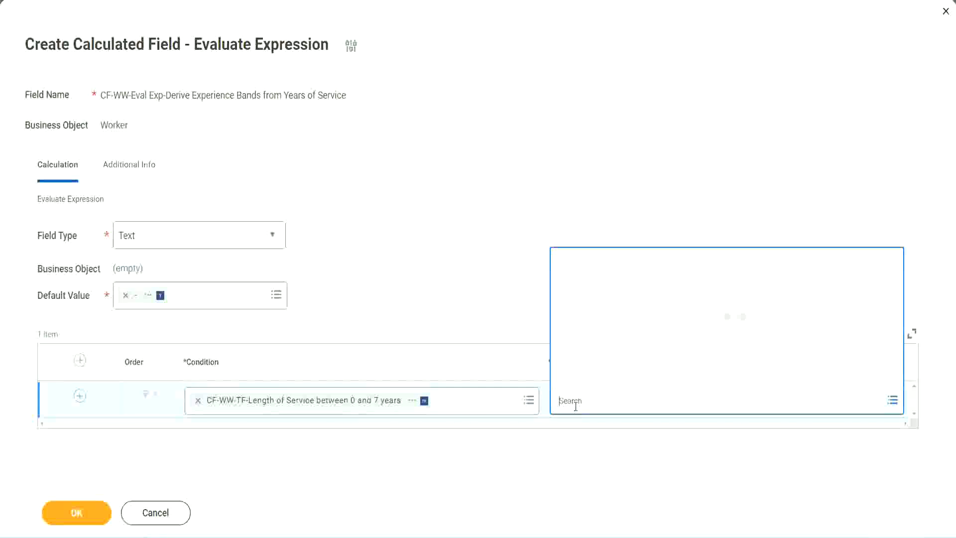
pyautogui.write('Amaterue')
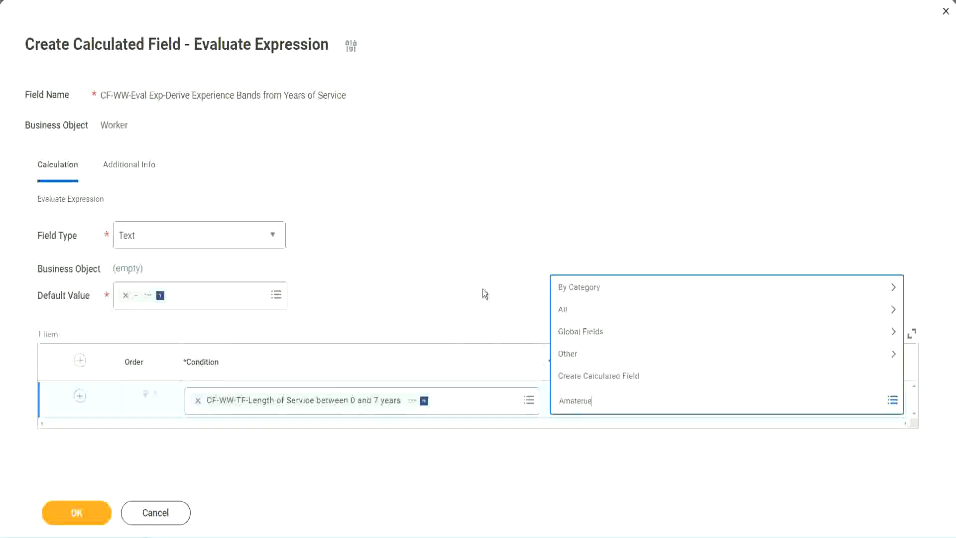
pyautogui.click(483, 289)
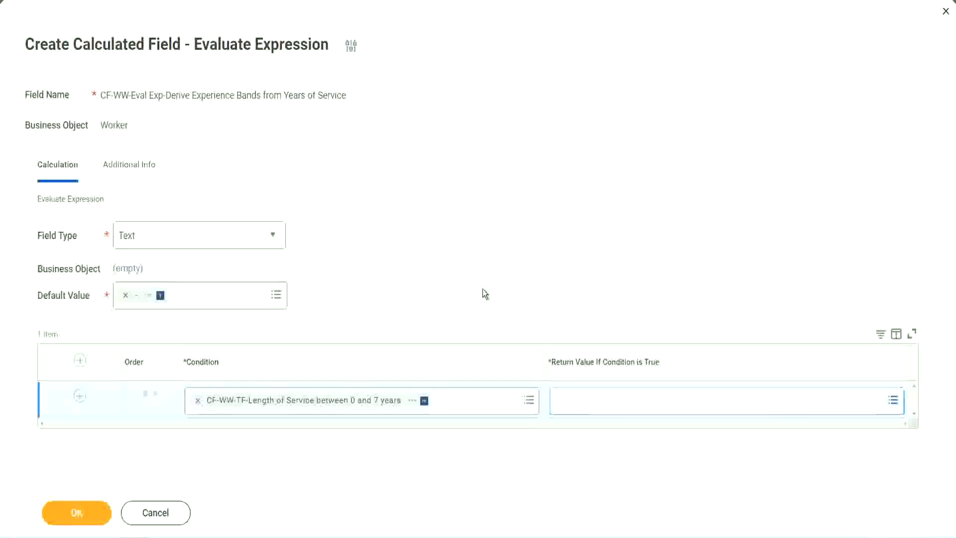
pyautogui.click(604, 410)
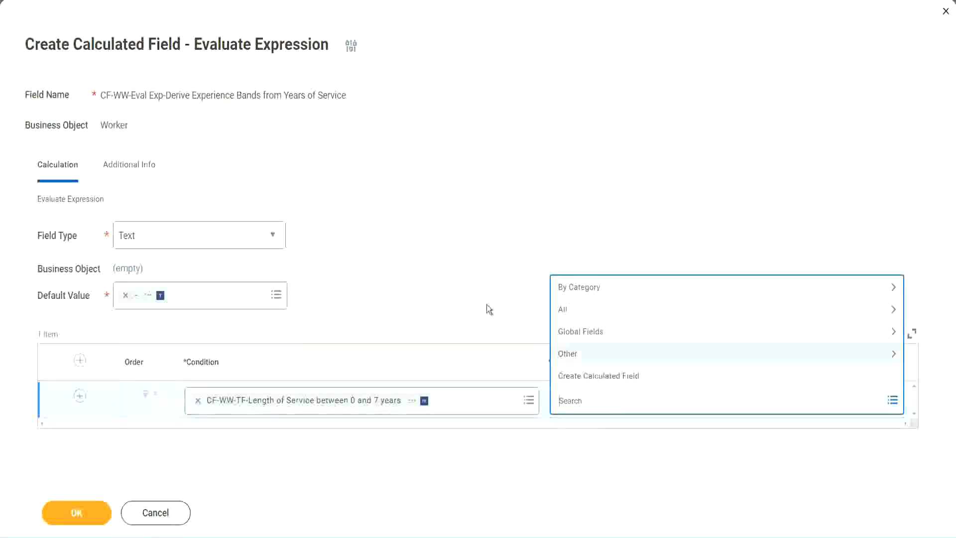
pyautogui.click(482, 290)
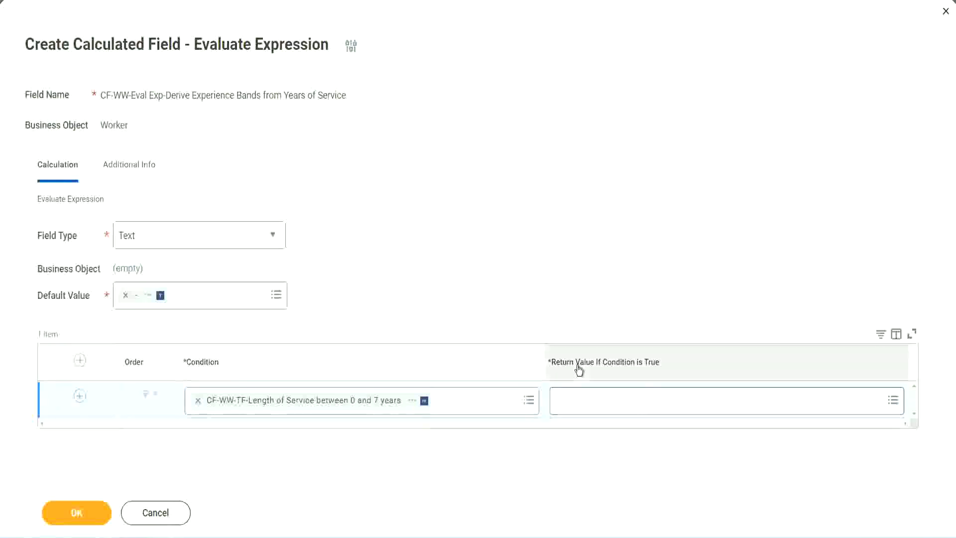
# Start a new calculated field for the first row's return value and name it CF-WW-TC-Amateur
pyautogui.click(620, 404)
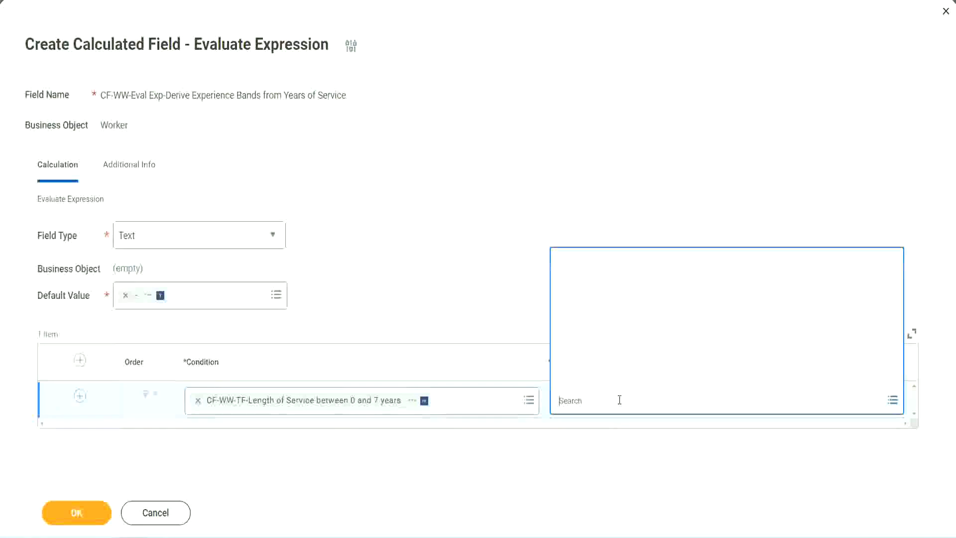
pyautogui.click(614, 379)
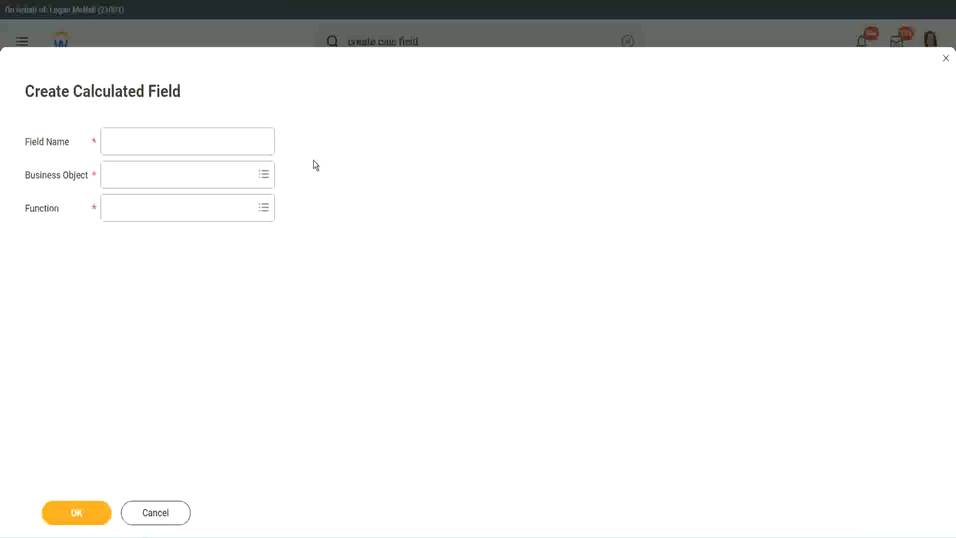
pyautogui.click(115, 142)
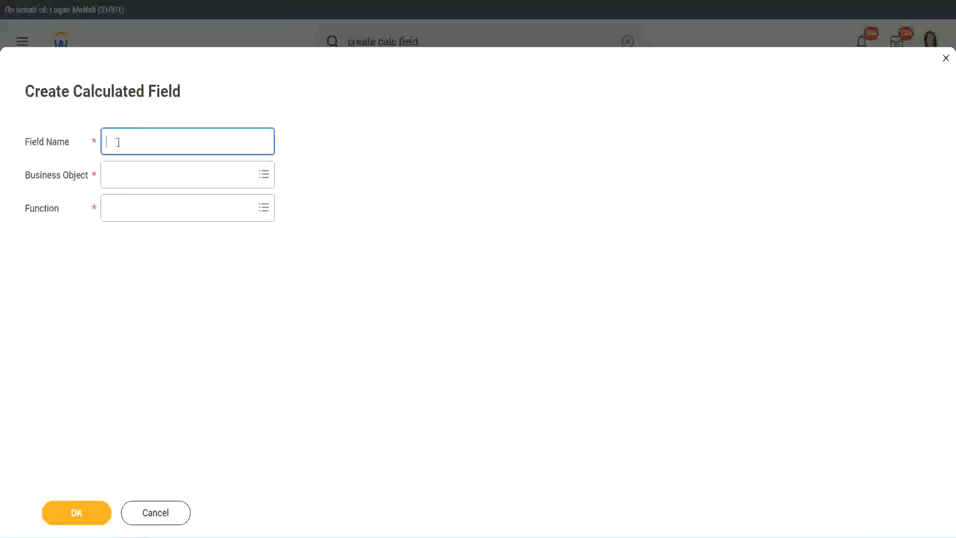
pyautogui.write('CF-TC-Amateur')
pyautogui.click(119, 141)
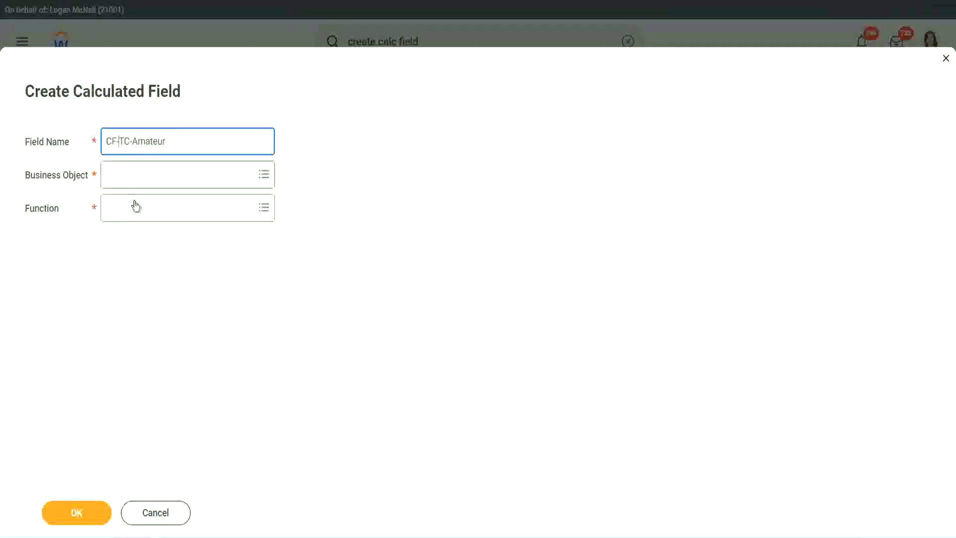
pyautogui.write('WW-')
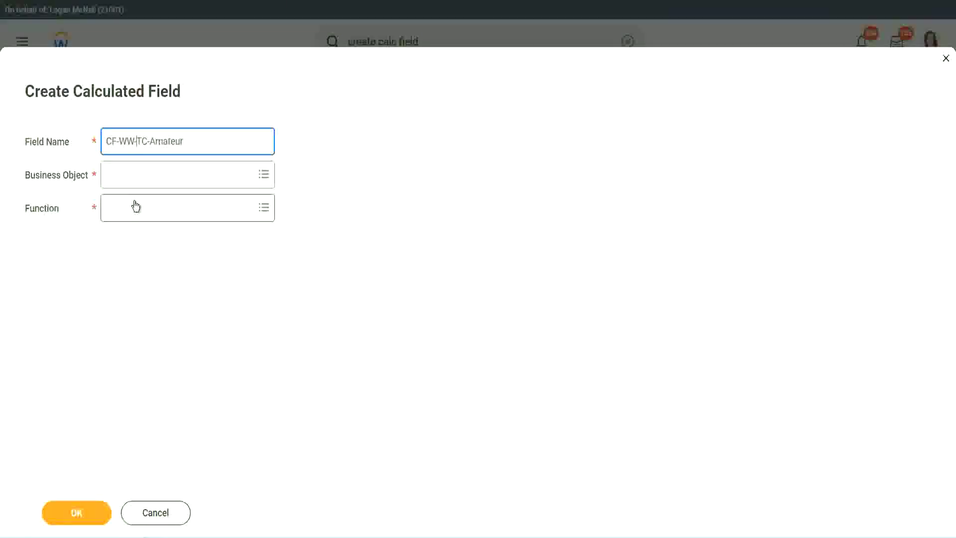
# Set the new calculated field's business object to Global
pyautogui.click(135, 176)
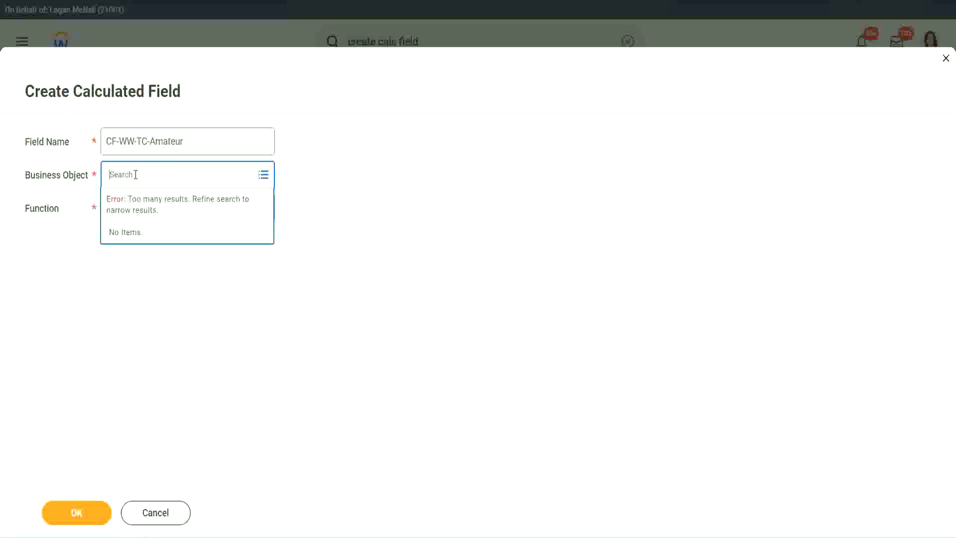
pyautogui.write('worker')
pyautogui.press('BackSpace')
pyautogui.press('BackSpace')
pyautogui.press('BackSpace')
pyautogui.press('BackSpace')
pyautogui.press('BackSpace')
pyautogui.press('BackSpace')
pyautogui.write('globa')
pyautogui.write('l')
pyautogui.press('Return')
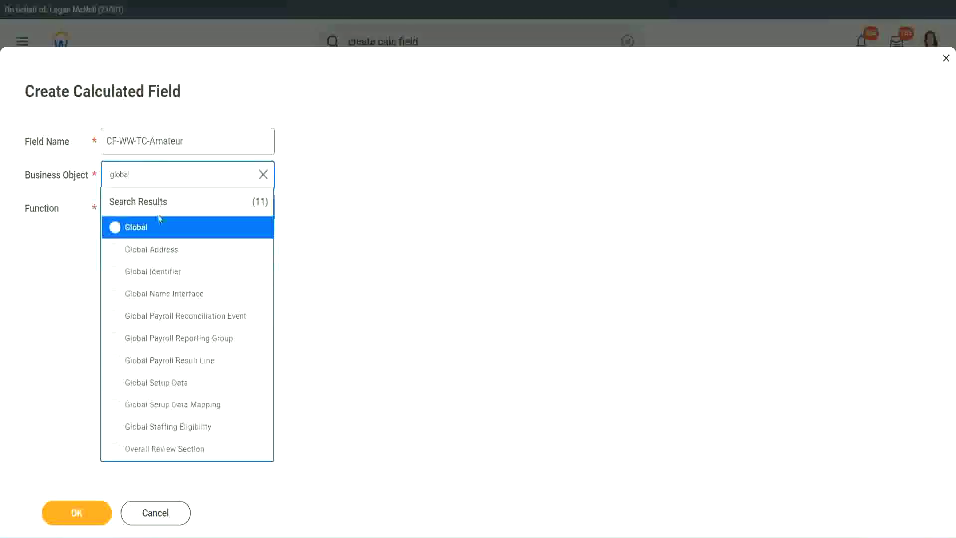
pyautogui.click(150, 232)
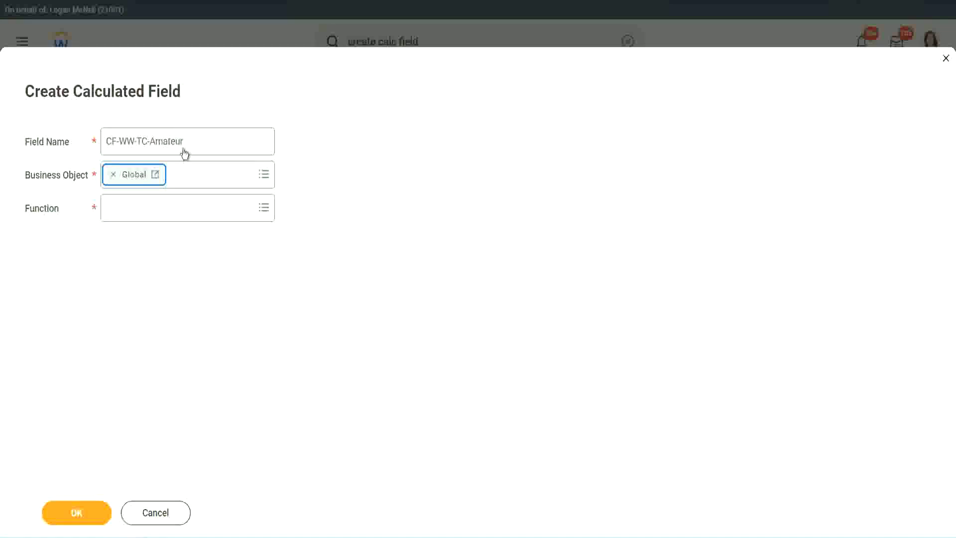
# Copy the word Amateur from the end of the field name
pyautogui.tripleClick(247, 135)
pyautogui.click(207, 141)
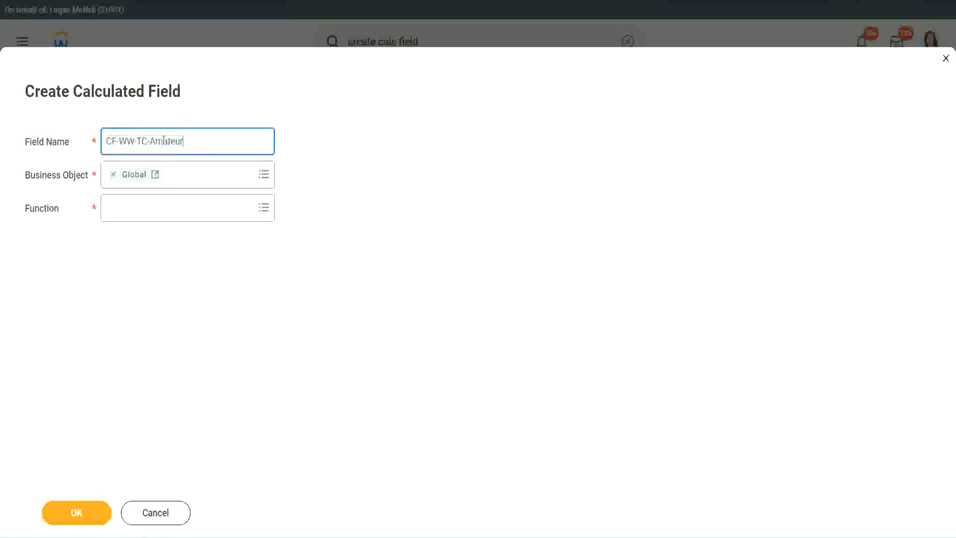
pyautogui.doubleClick(189, 139)
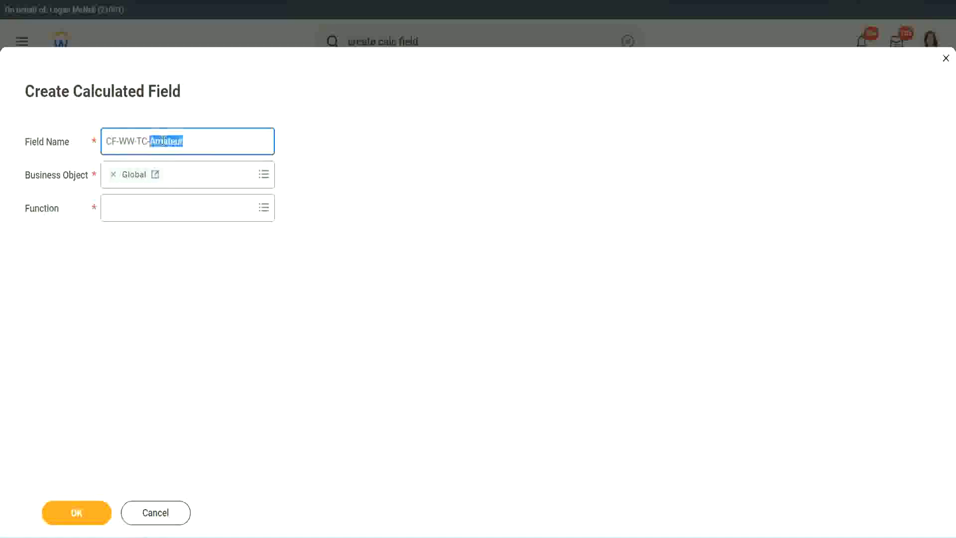
pyautogui.click(198, 139)
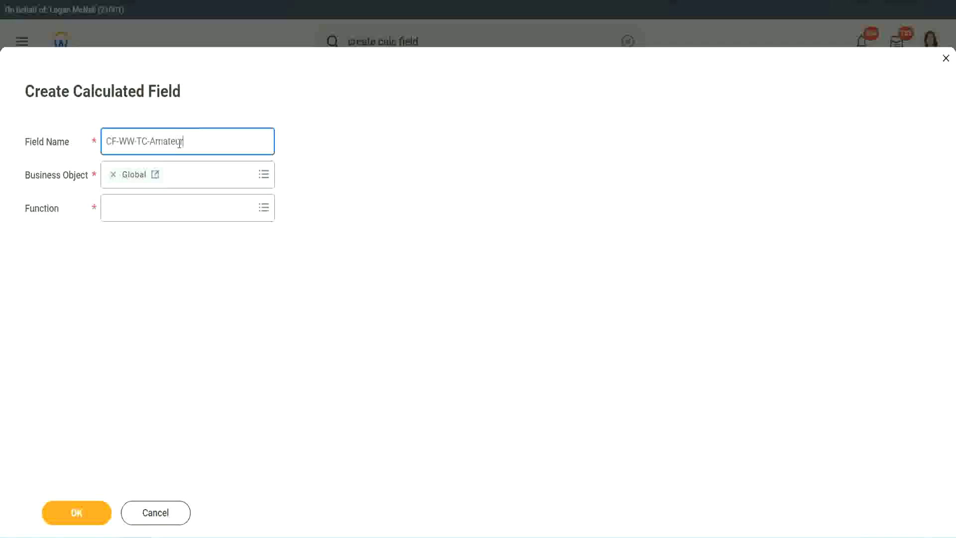
pyautogui.doubleClick(180, 143)
pyautogui.hotkey('ctrl', 'c')
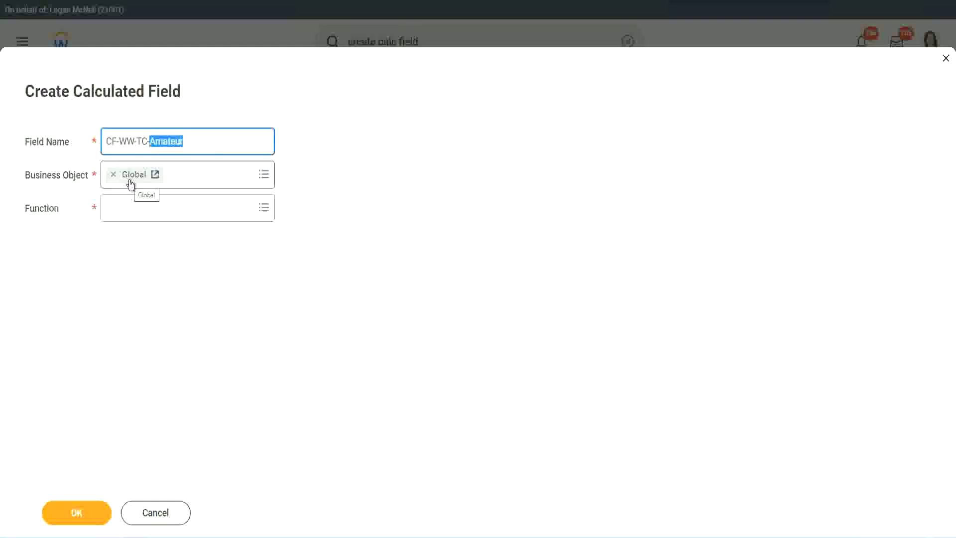
# Choose the Text Constant function for the new field, set its constant to the copied word Amateur and save it
pyautogui.click(134, 211)
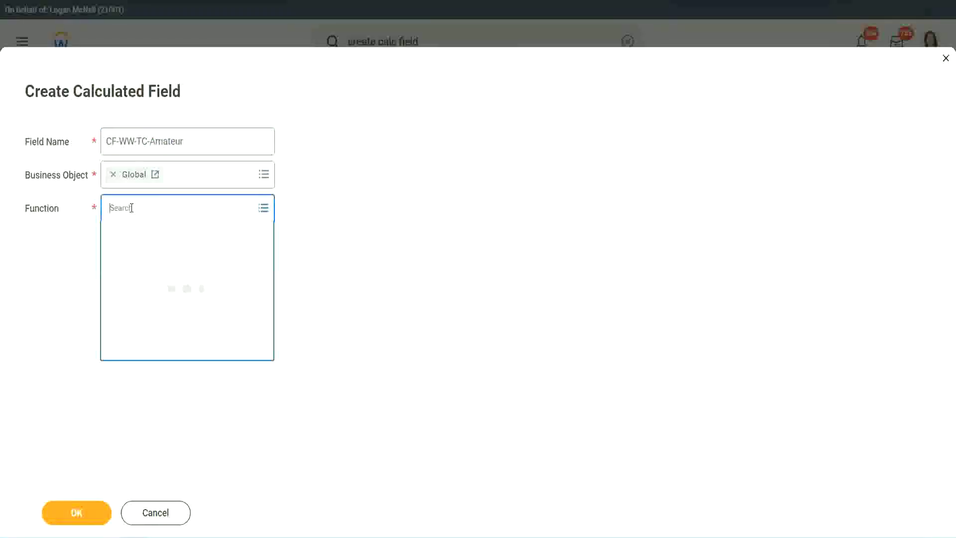
pyautogui.write('text const')
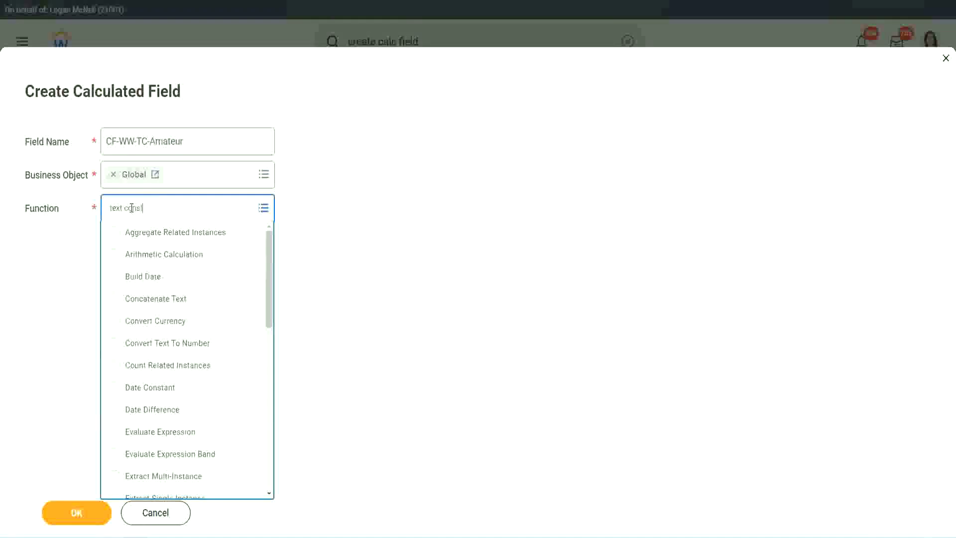
pyautogui.press('Return')
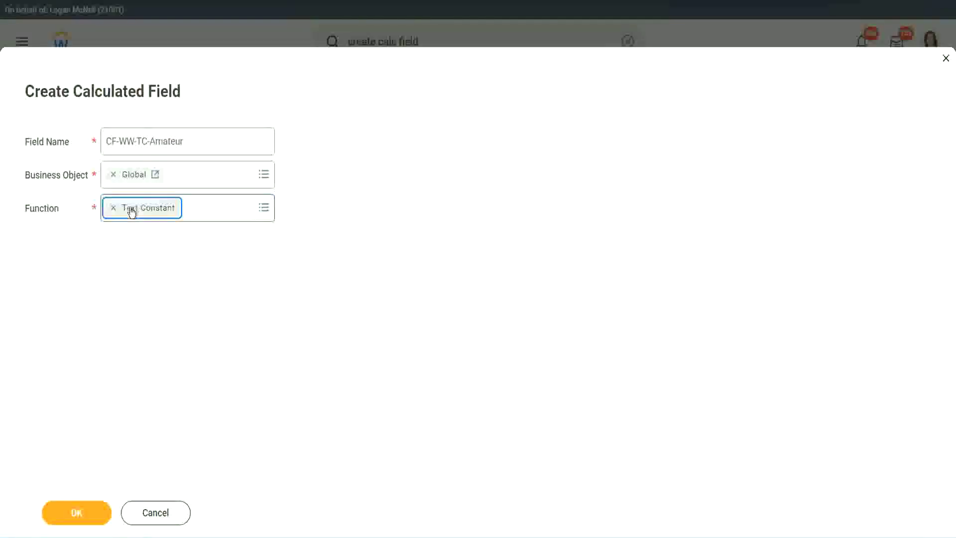
pyautogui.click(81, 524)
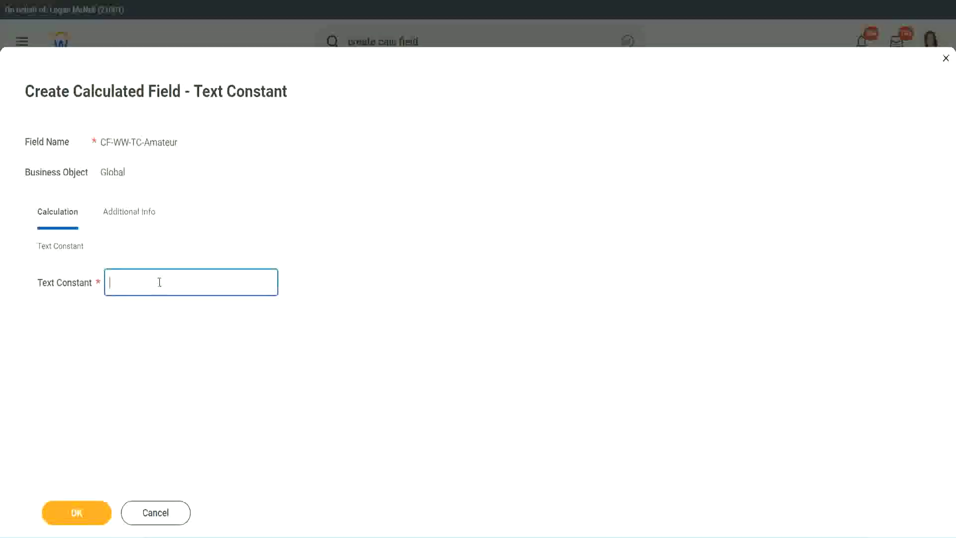
pyautogui.hotkey('ctrl', 'v')
pyautogui.click(80, 514)
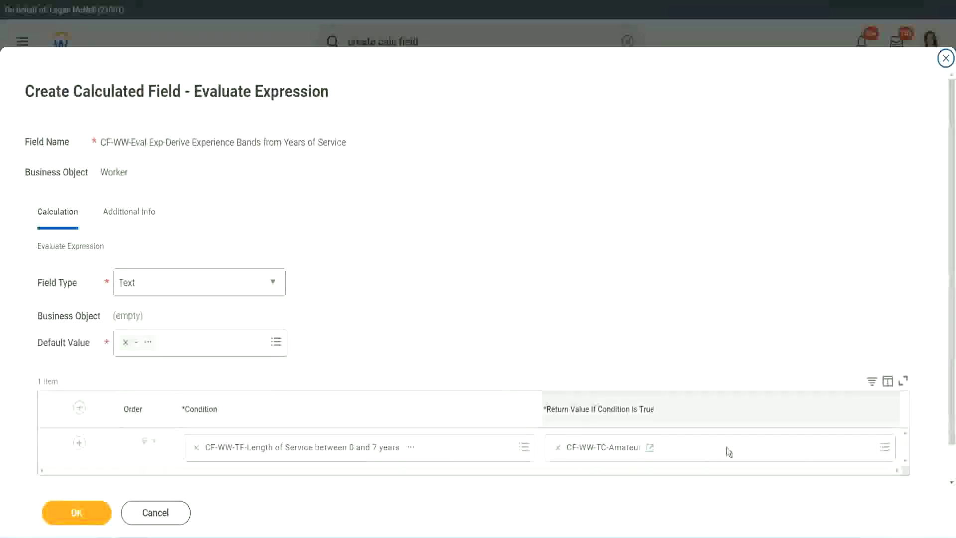
# Copy the text of the CF-WW-TC-Amateur return value and add three empty condition rows below the first
pyautogui.rightClick(593, 451)
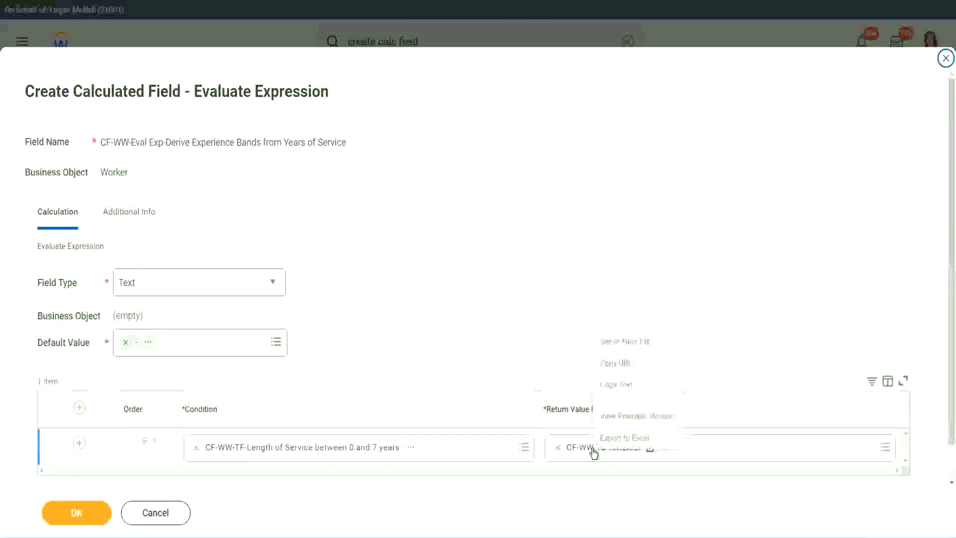
pyautogui.click(626, 387)
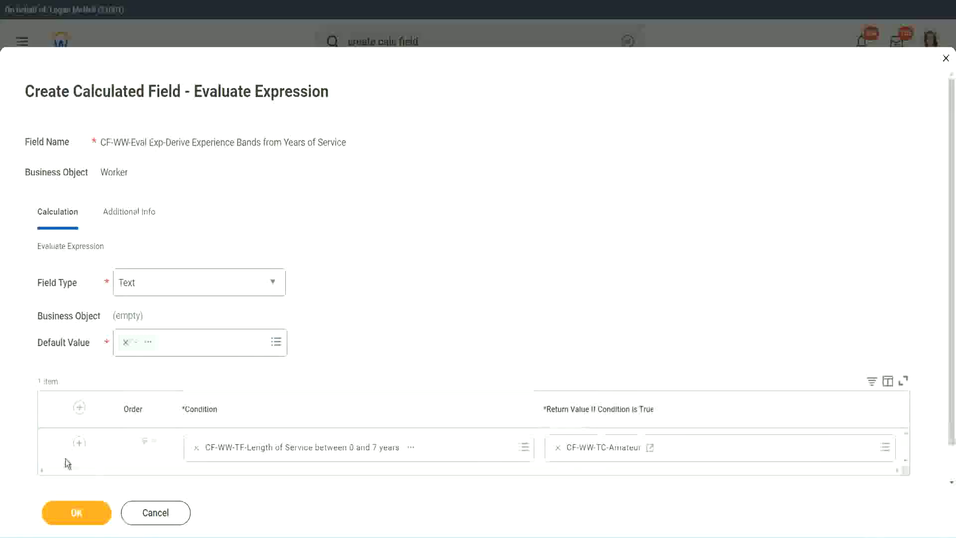
pyautogui.click(79, 442)
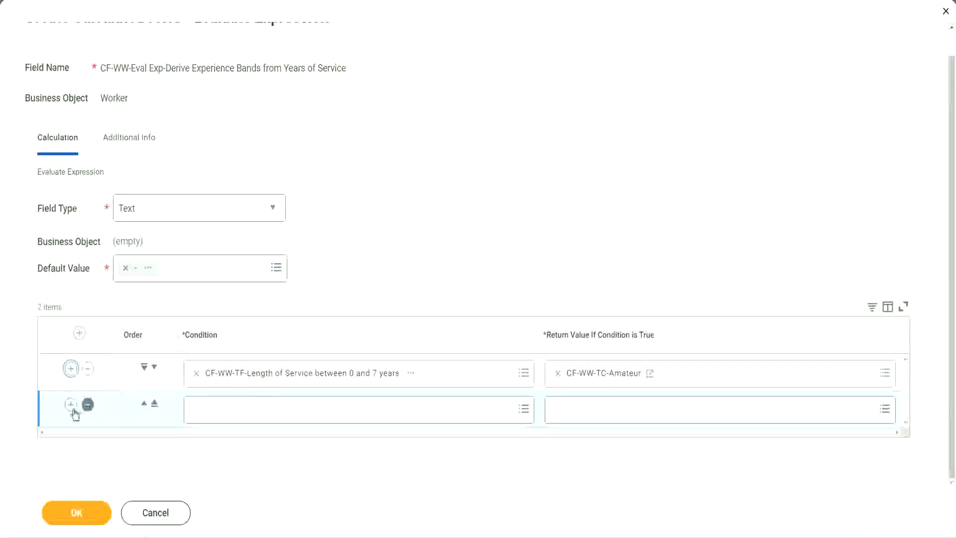
pyautogui.click(71, 405)
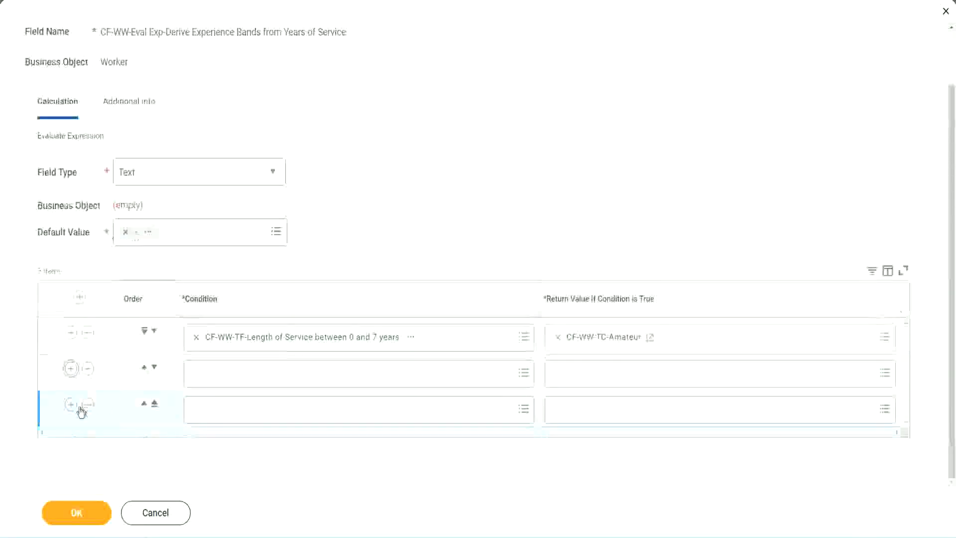
# Set the second row's condition to CF-WW-TF-Length of Service between 8 and 15 years
pyautogui.click(235, 377)
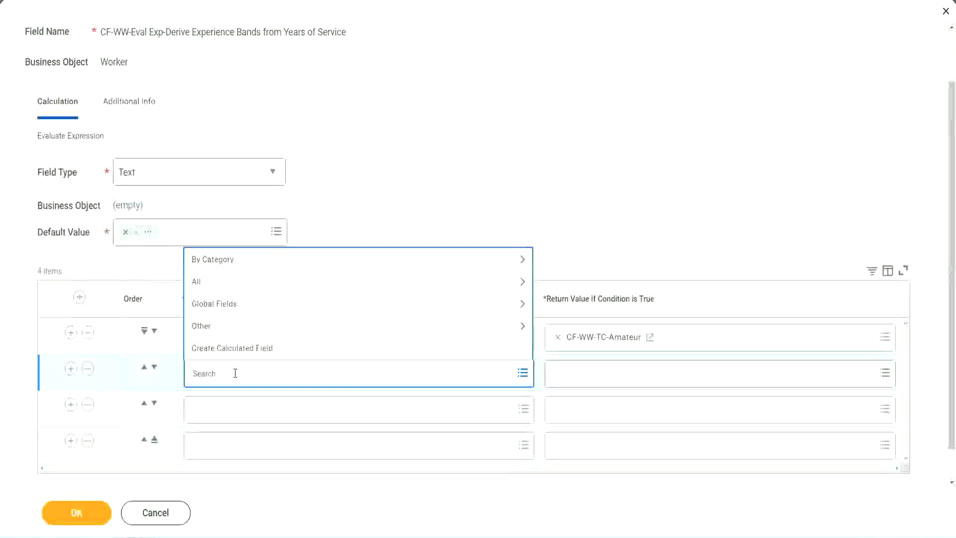
pyautogui.write('cf-ww-tf')
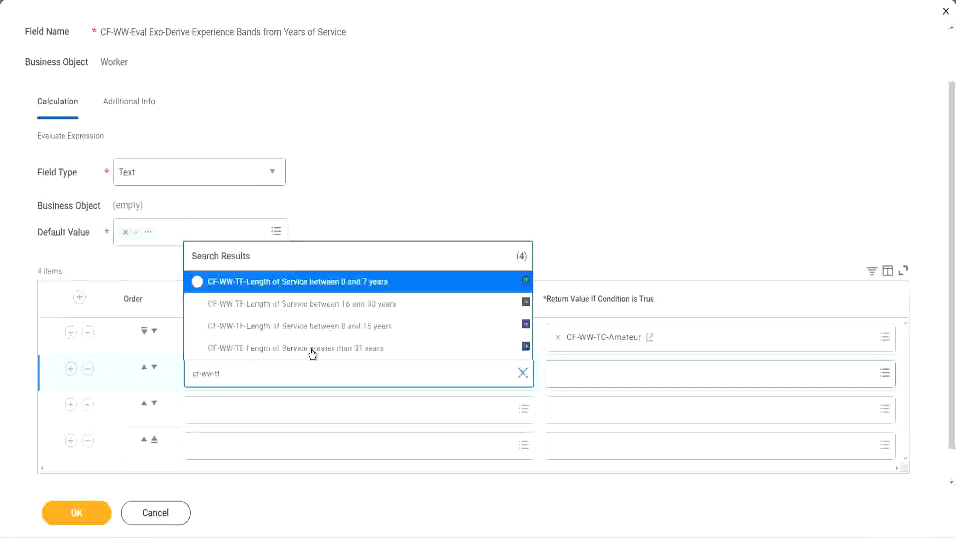
pyautogui.click(369, 327)
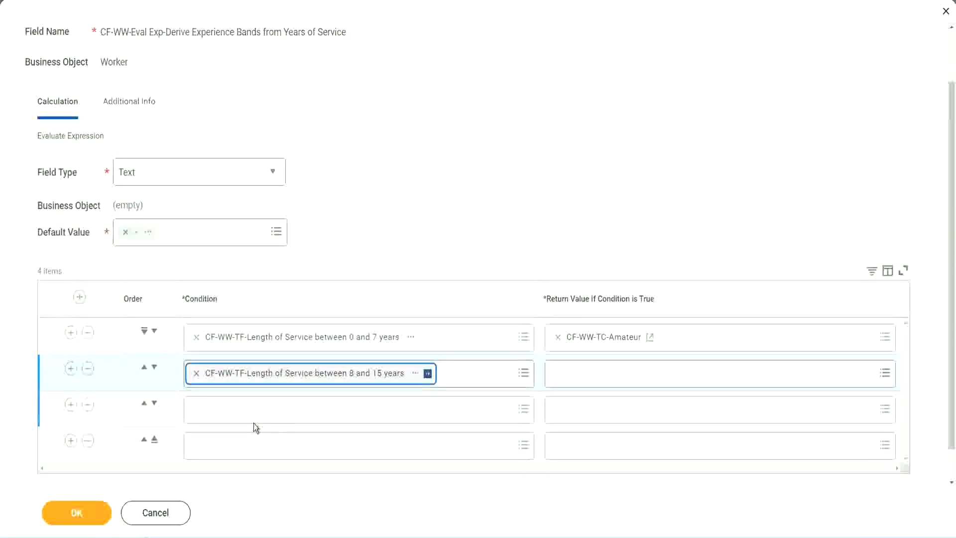
# Set the third row's condition to CF-WW-TF-Length of Service between 16 and 30 years
pyautogui.click(241, 408)
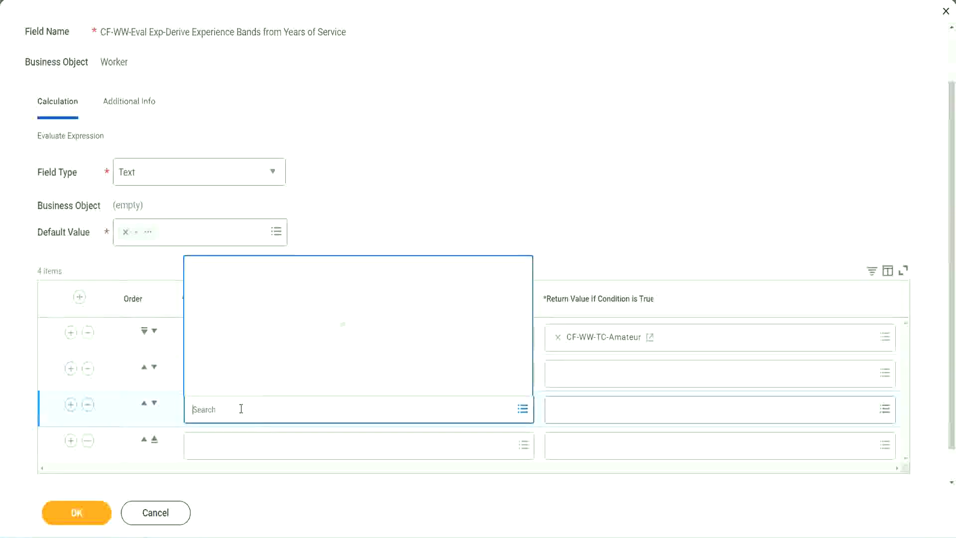
pyautogui.write('cf-ww-tf')
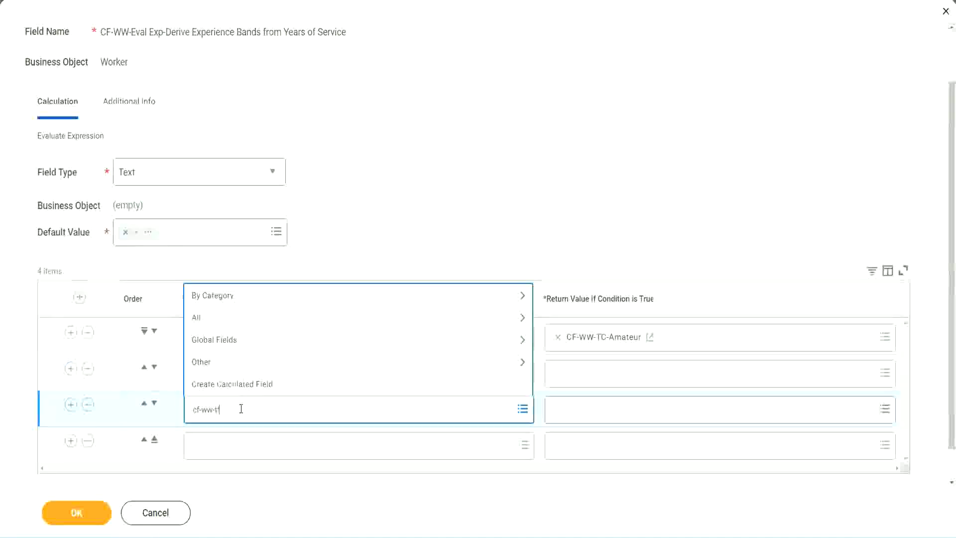
pyautogui.press('Return')
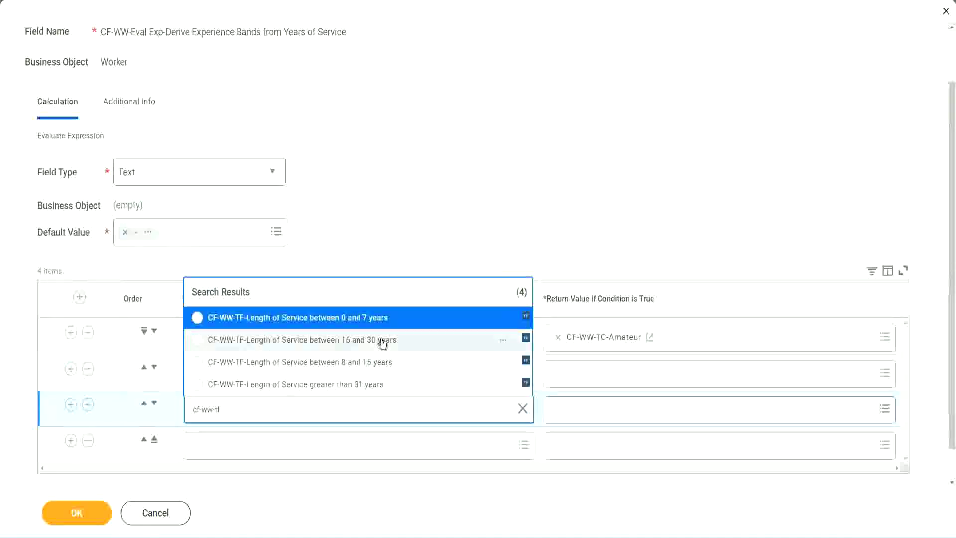
pyautogui.click(384, 345)
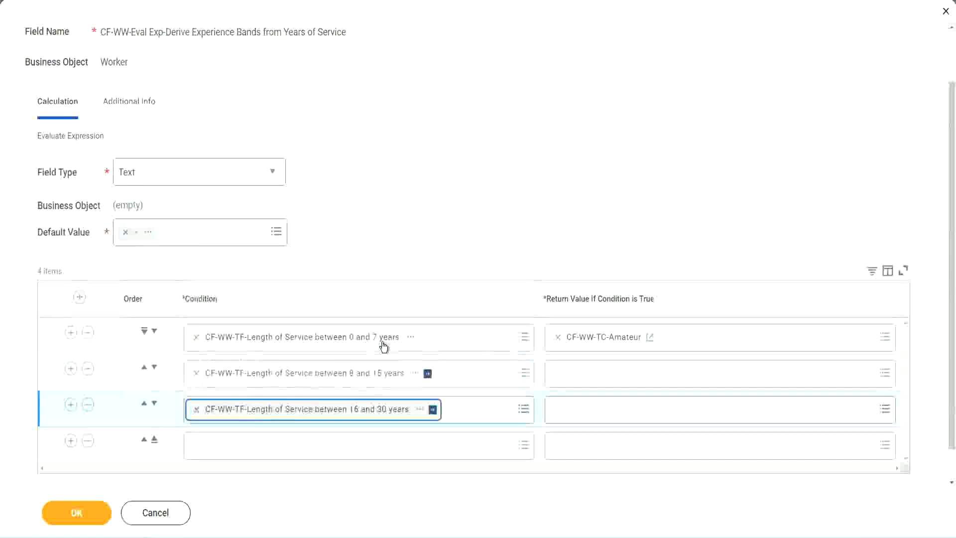
# Set the fourth row's condition to CF-WW-TF-Length of Service greater than 31 years
pyautogui.click(225, 449)
pyautogui.write('c')
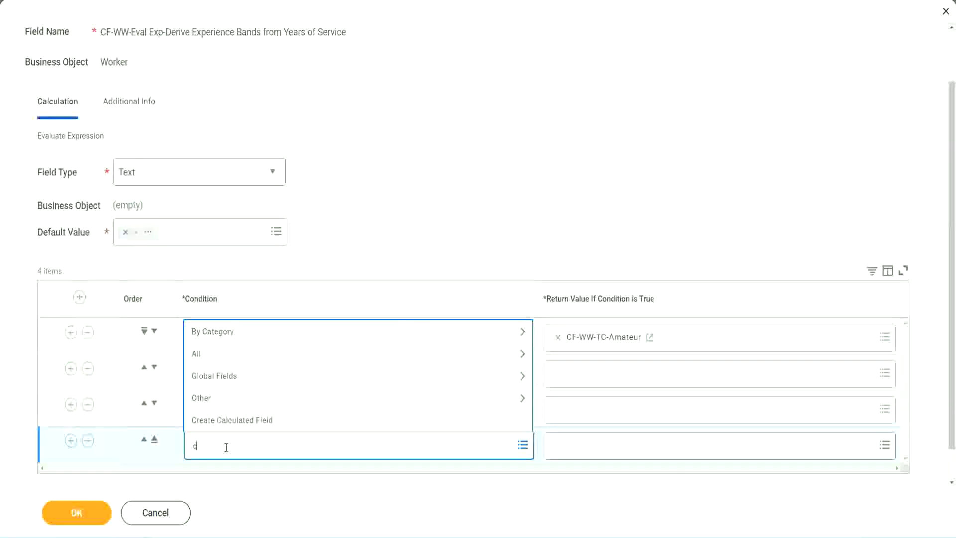
pyautogui.write('f-ww')
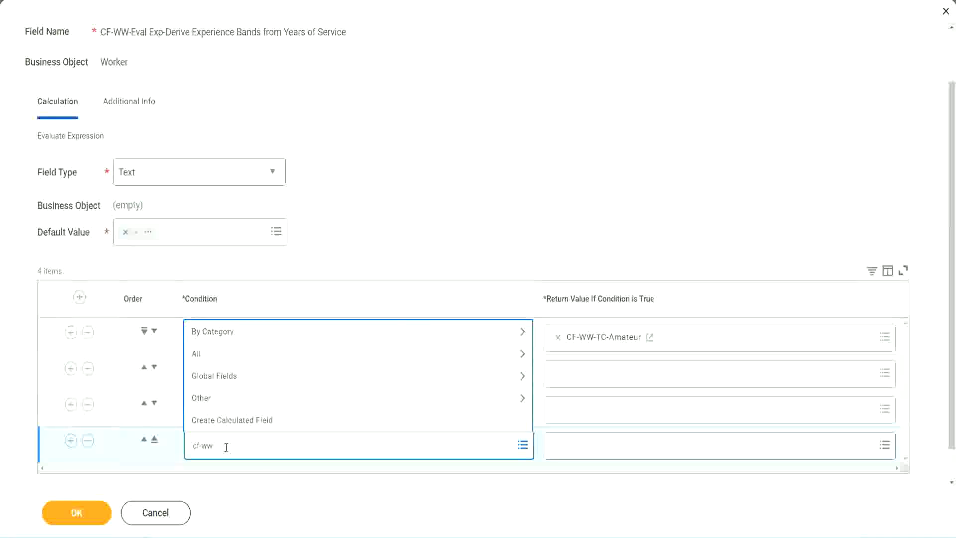
pyautogui.write(' tf 31')
pyautogui.press('Return')
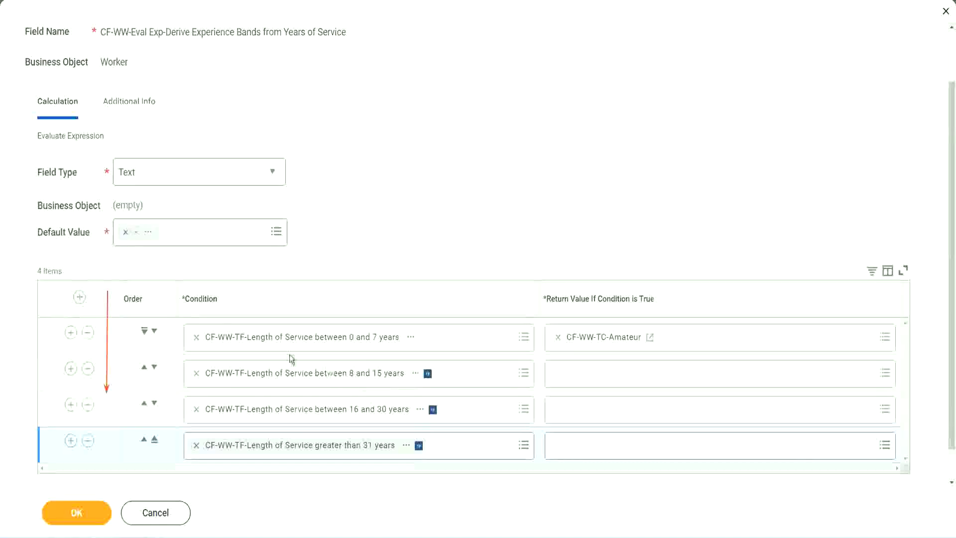
# Try moving the 8 to 15 years condition above the 0 to 7 years one and restore the original order
pyautogui.click(144, 369)
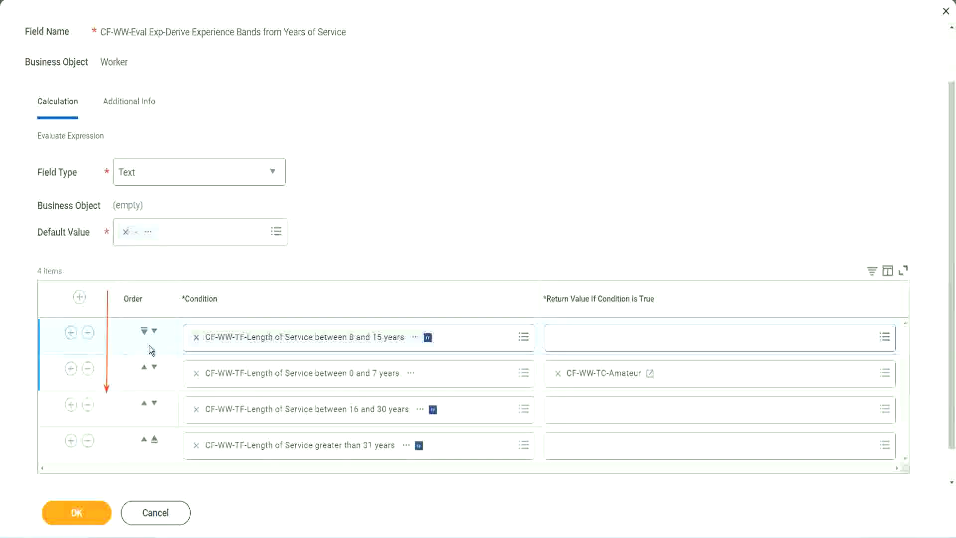
pyautogui.click(155, 331)
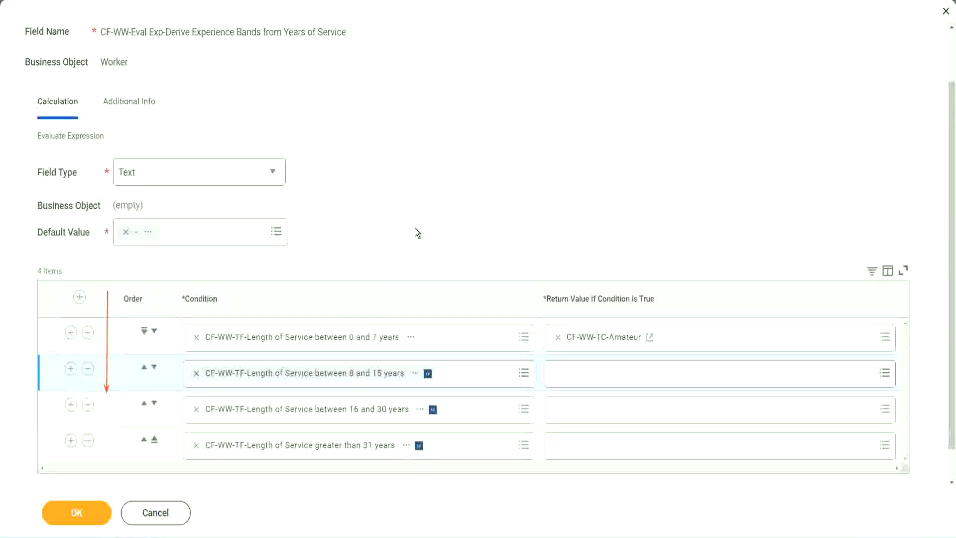
pyautogui.click(144, 368)
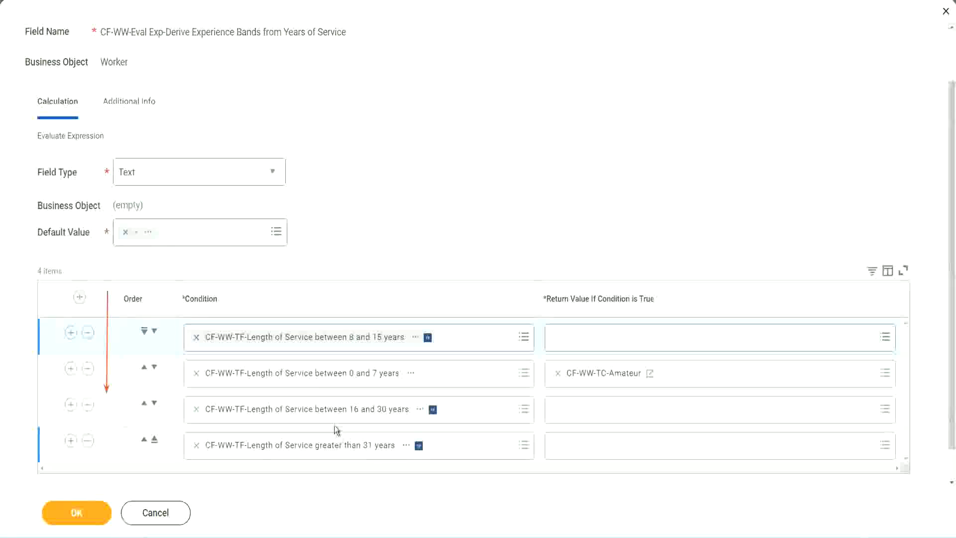
pyautogui.rightClick(606, 381)
pyautogui.click(631, 429)
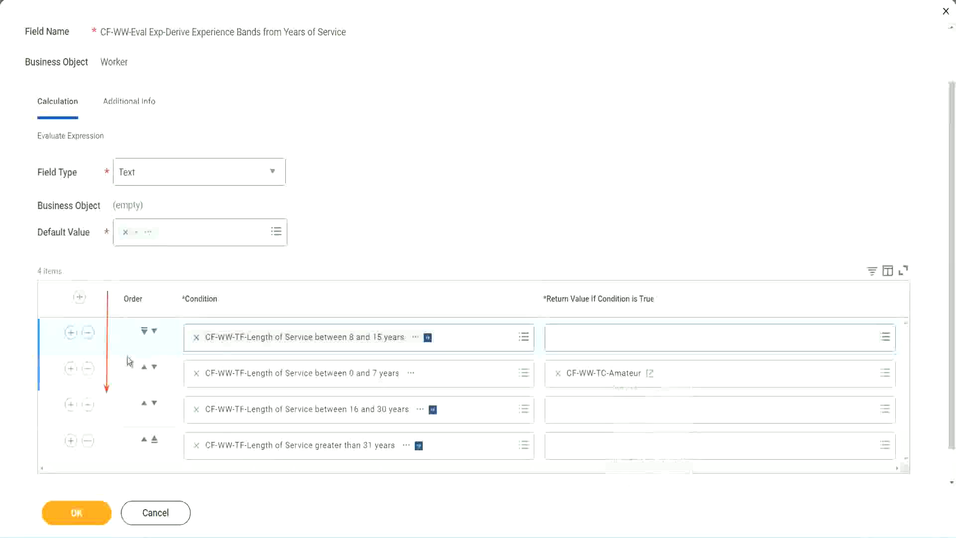
pyautogui.click(154, 331)
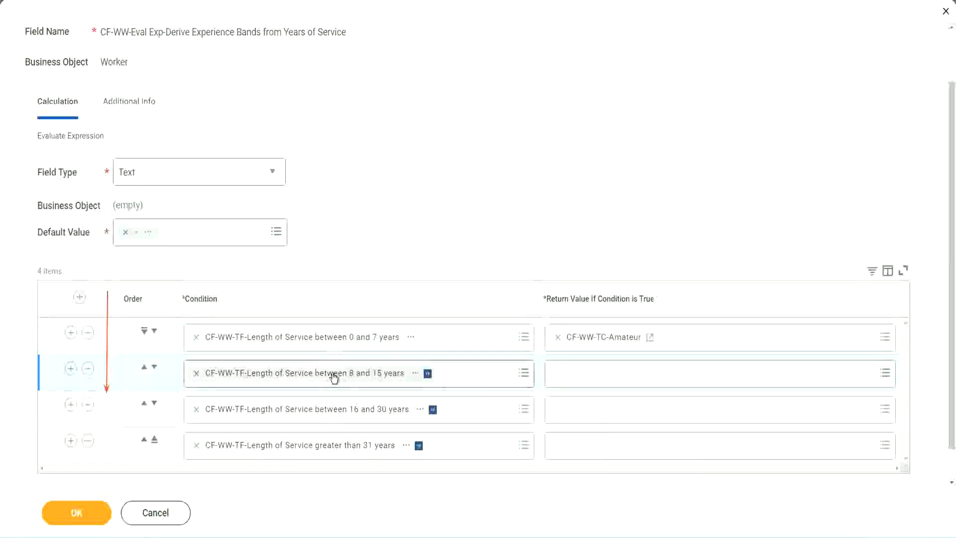
# Create a calculated field for the 8 to 15 years return value, named CF-WW-TC-Experienced, with business object Global and function Text Constant
pyautogui.click(562, 373)
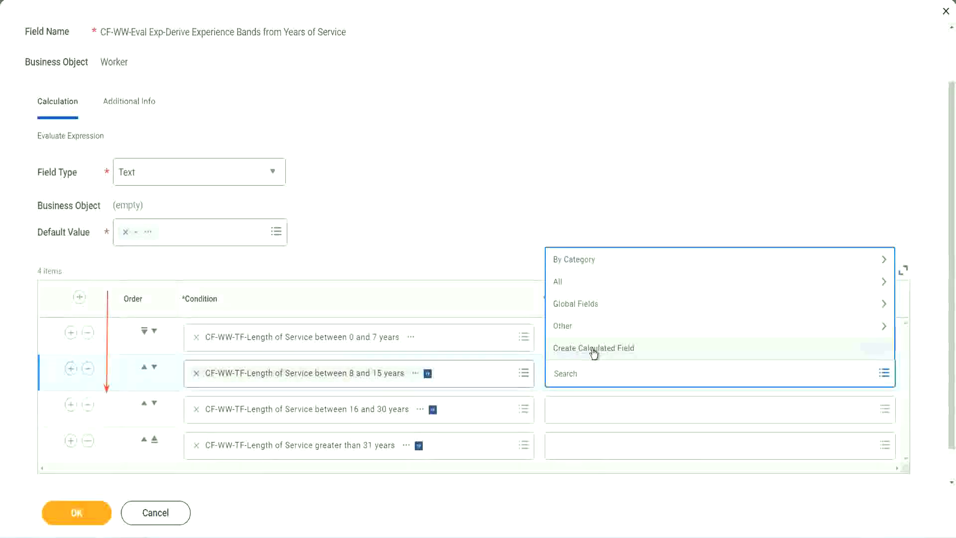
pyautogui.click(594, 352)
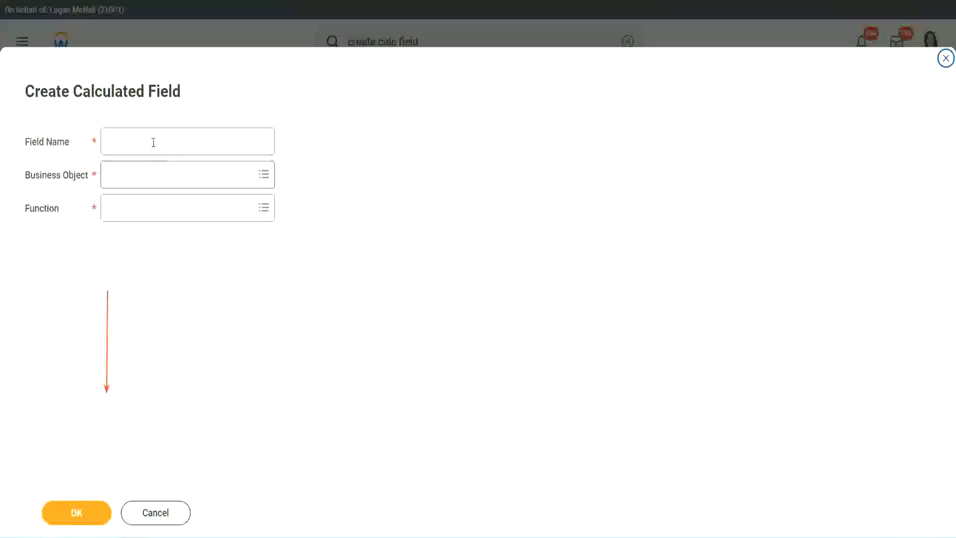
pyautogui.click(151, 141)
pyautogui.hotkey('ctrl', 'v')
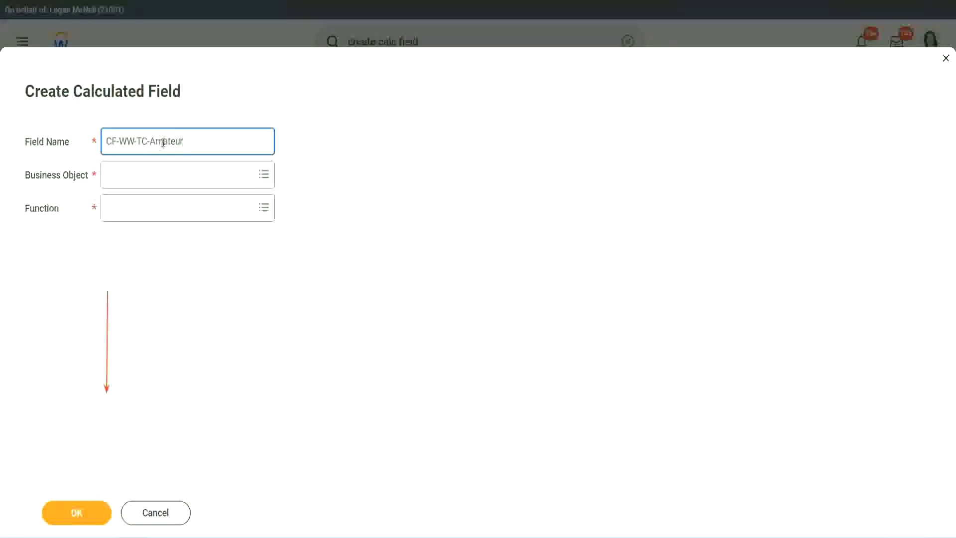
pyautogui.doubleClick(163, 142)
pyautogui.write('Experienced')
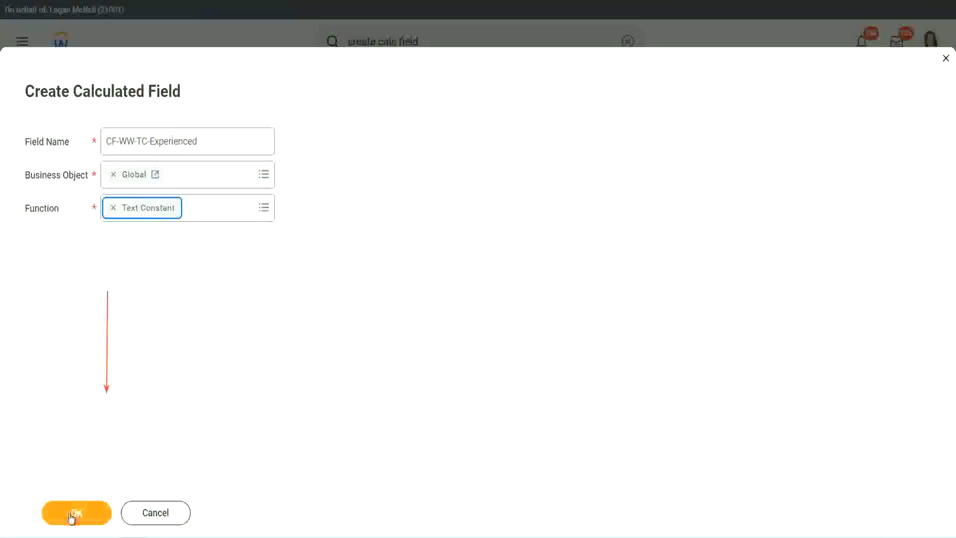
# Set the CF-WW-TC-Experienced field's text constant to Experienced and save the field
pyautogui.click(76, 512)
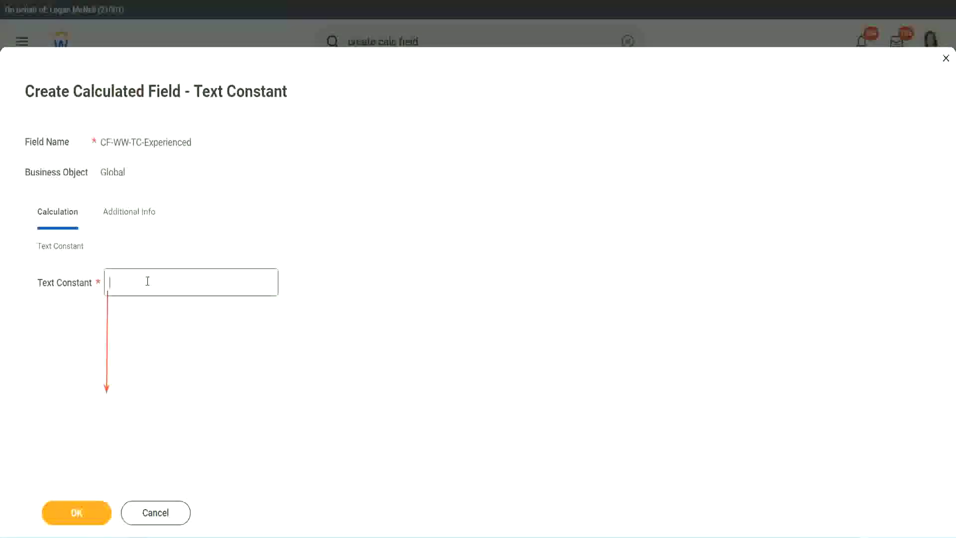
pyautogui.click(145, 282)
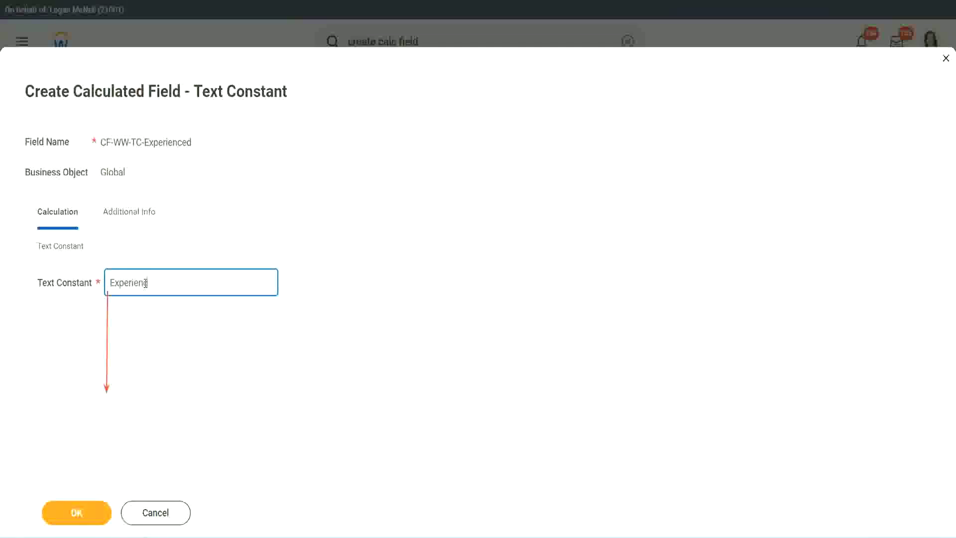
pyautogui.click(79, 512)
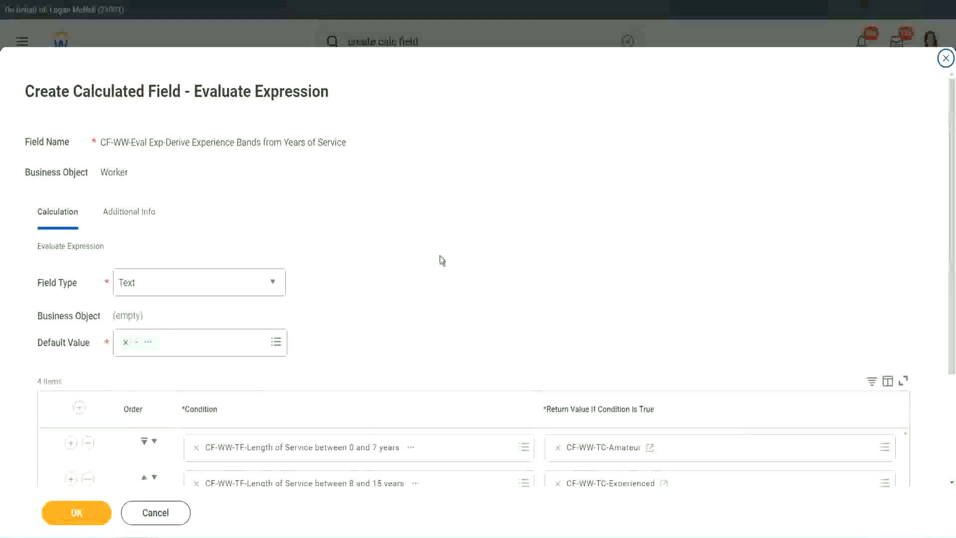
# Start a calculated field for the 16 to 30 years return value, paste CF-WW-TC-Amateur as its name and set its business object to Global
pyautogui.scroll(-2, 440, 255)
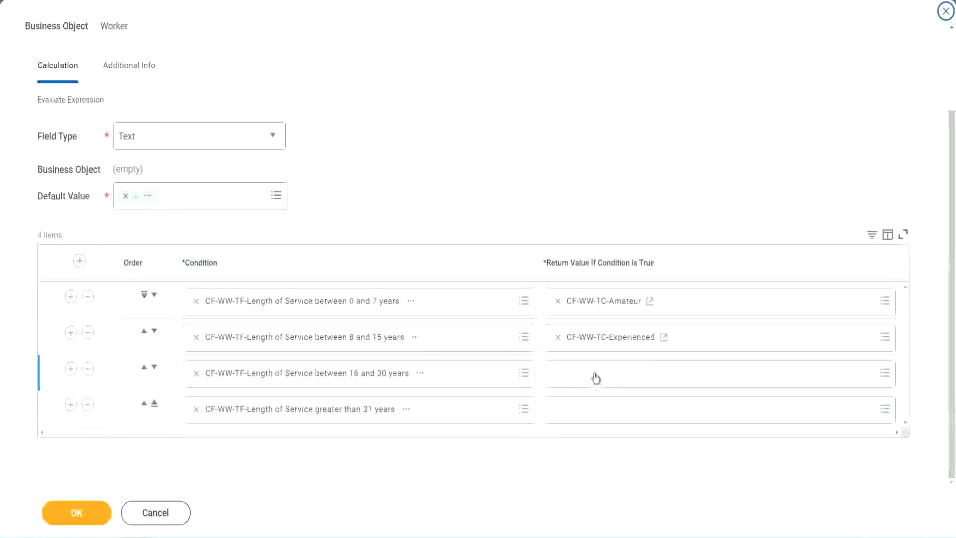
pyautogui.click(596, 374)
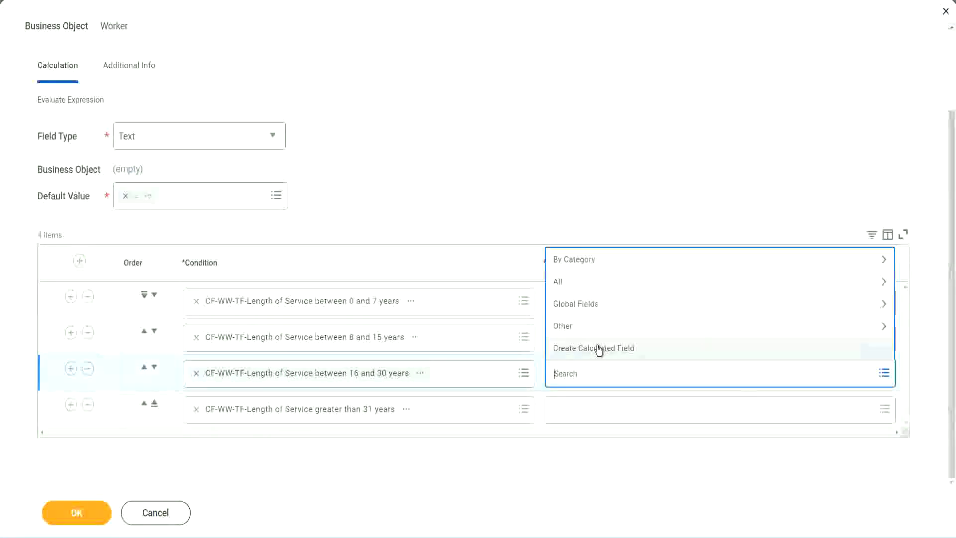
pyautogui.click(600, 349)
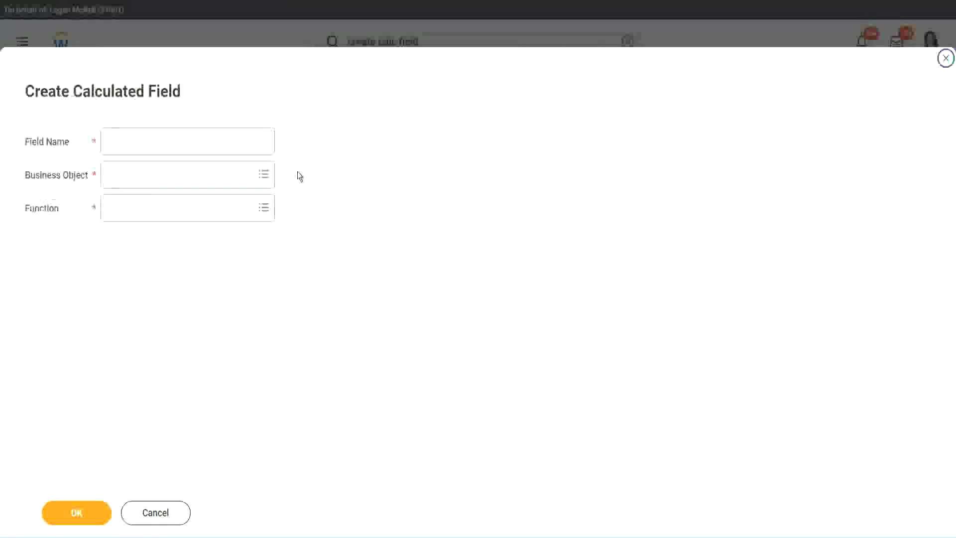
pyautogui.click(202, 141)
pyautogui.write('ZZ WW TC Amount')
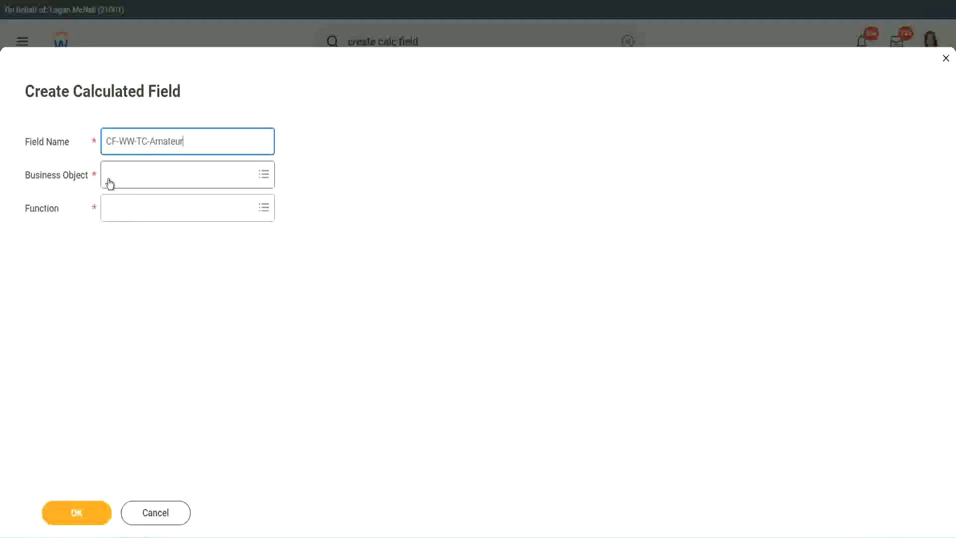
pyautogui.click(109, 176)
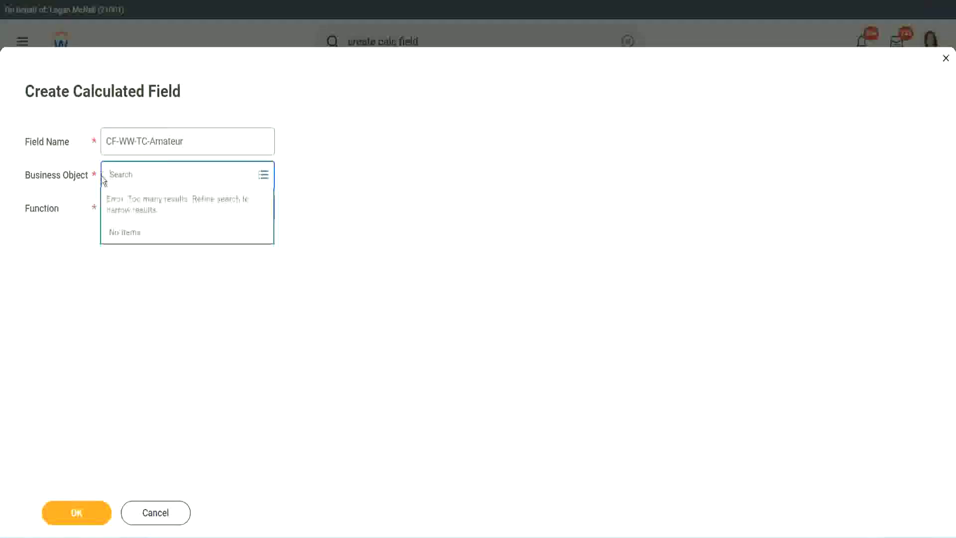
pyautogui.write('global')
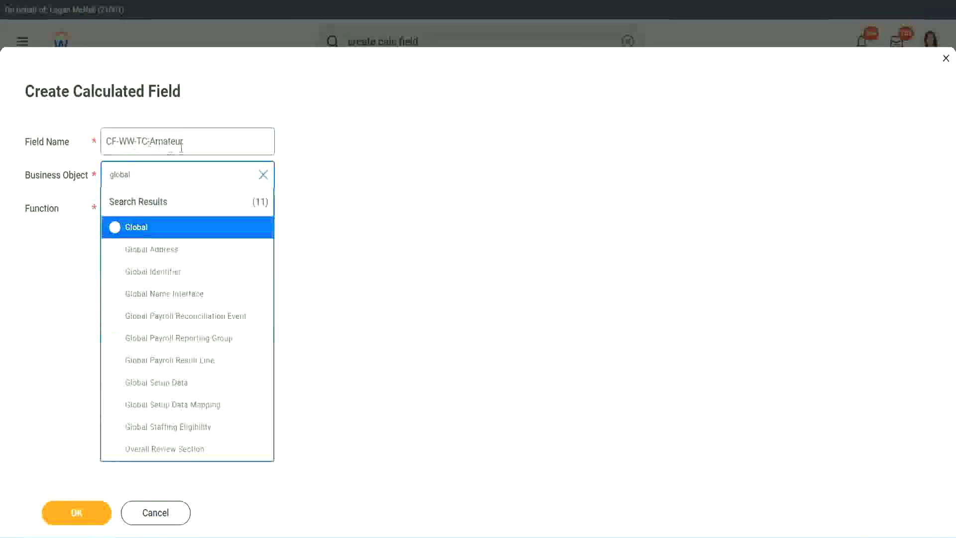
pyautogui.click(134, 228)
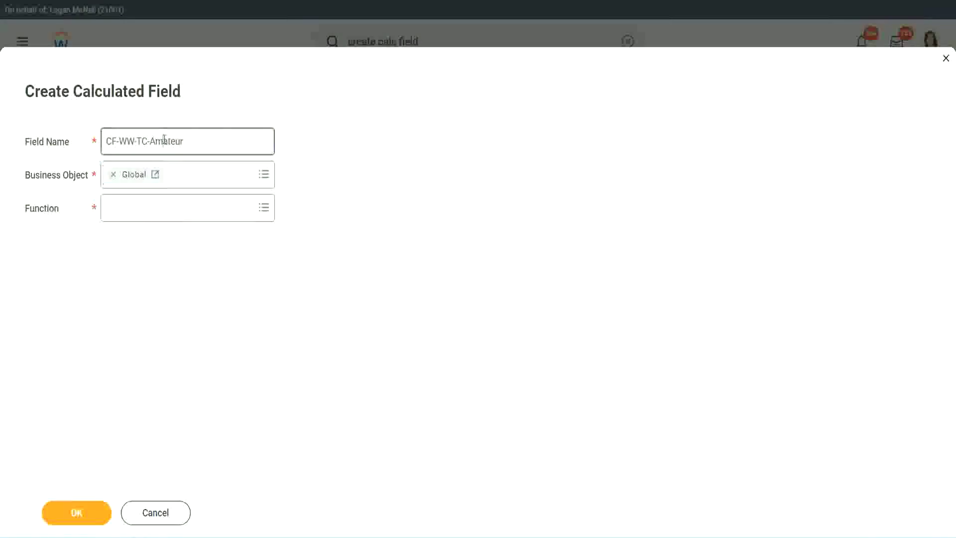
# Rename the new field CF-WW-TC-Senior and choose the Text Constant function for it
pyautogui.doubleClick(175, 141)
pyautogui.write('Senio')
pyautogui.click(152, 215)
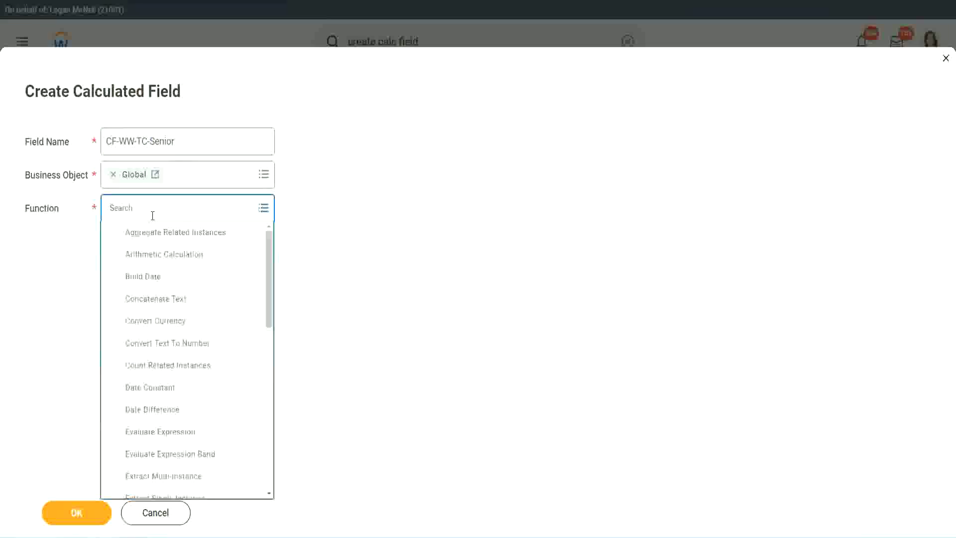
pyautogui.write('tc')
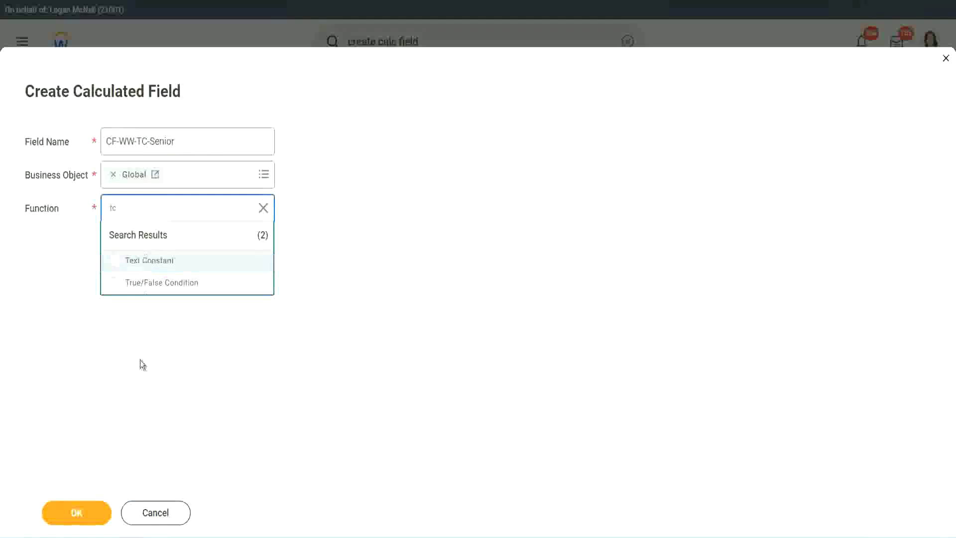
pyautogui.press('Return')
pyautogui.click(86, 518)
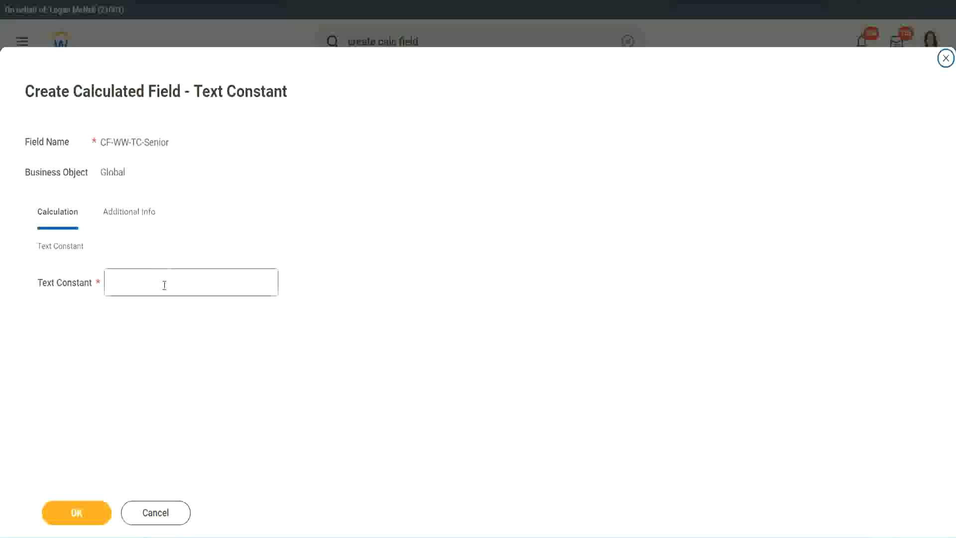
# Set the CF-WW-TC-Senior field's text constant to Senior and save the field
pyautogui.click(165, 285)
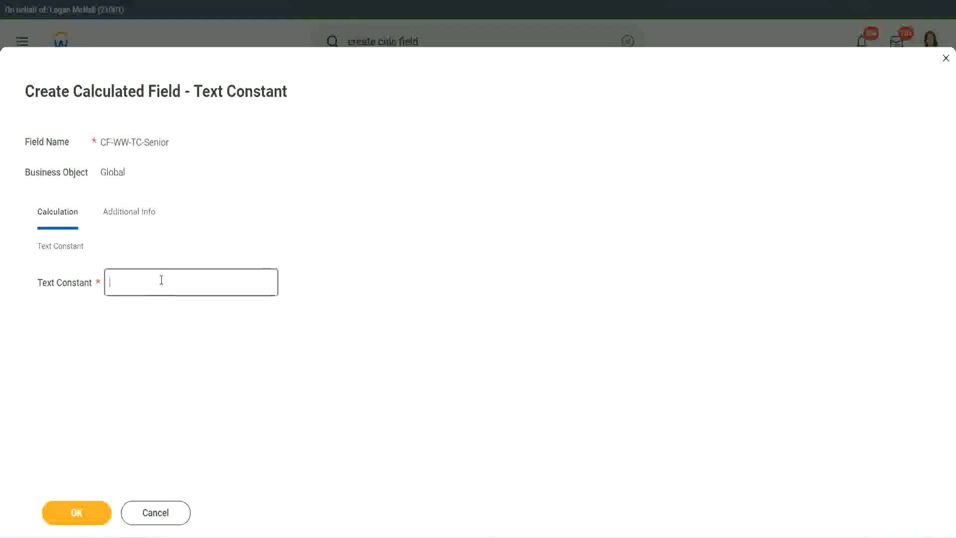
pyautogui.write('Senior')
pyautogui.click(95, 521)
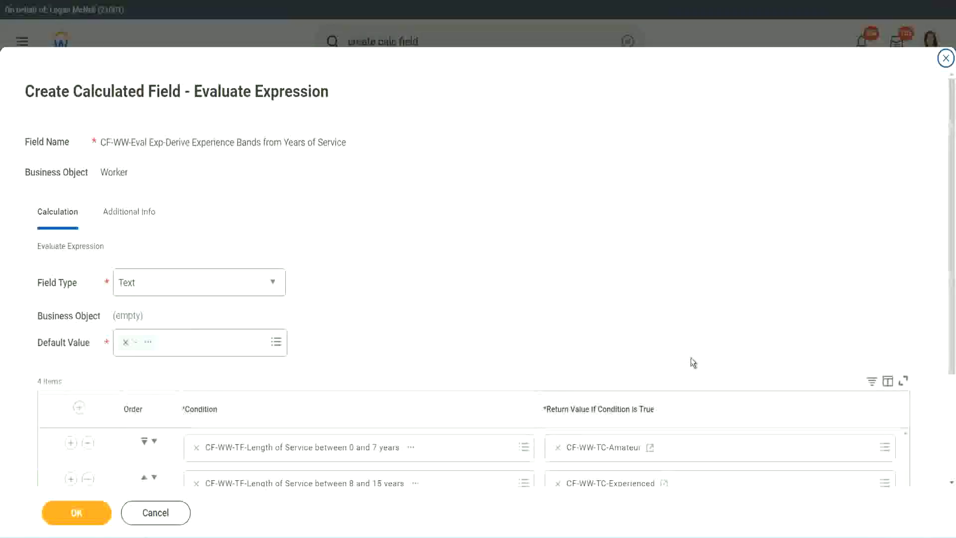
pyautogui.scroll(-3, 689, 360)
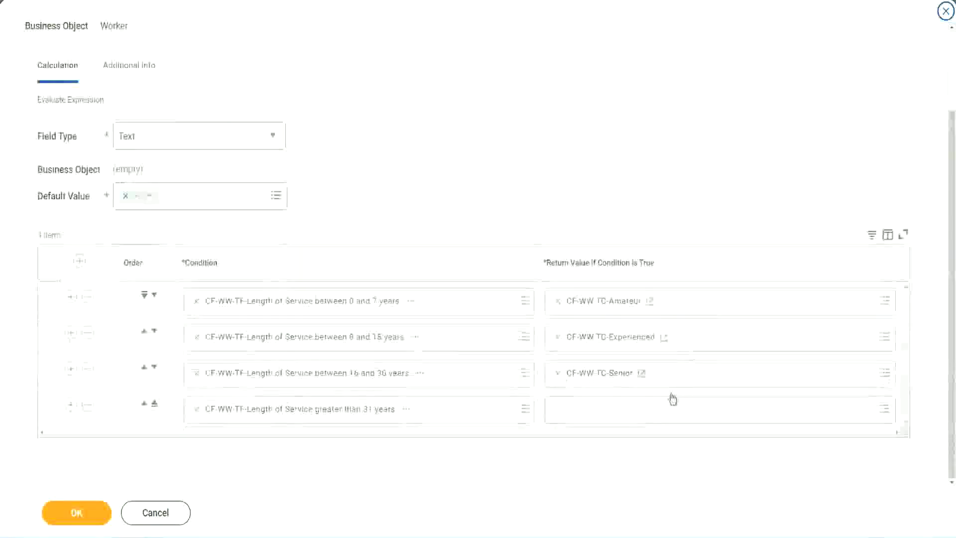
# Start a calculated field for the greater than 31 years return value and name it CF-WW-TC-Legend, adapting the copied name CF-WW-TC-Senior
pyautogui.rightClick(582, 375)
pyautogui.click(605, 431)
pyautogui.click(583, 416)
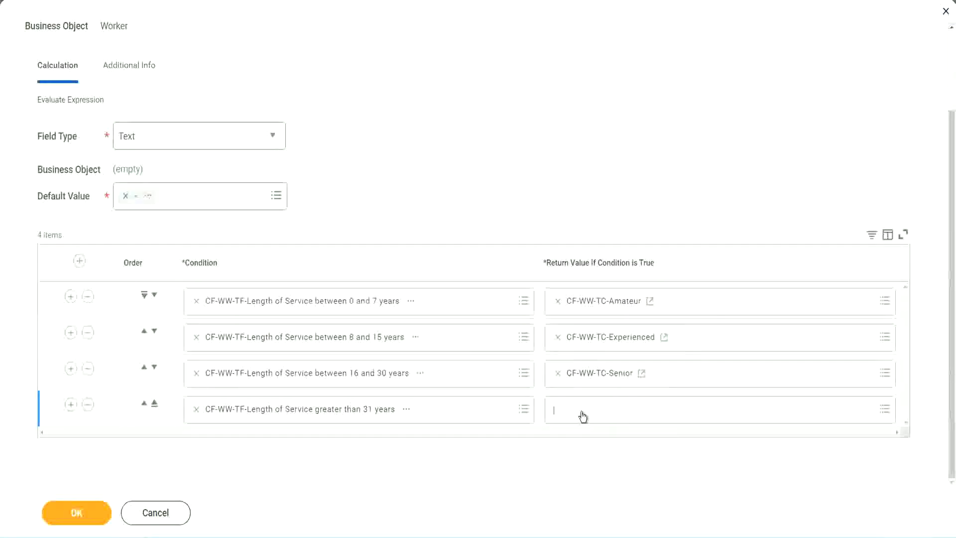
pyautogui.click(593, 387)
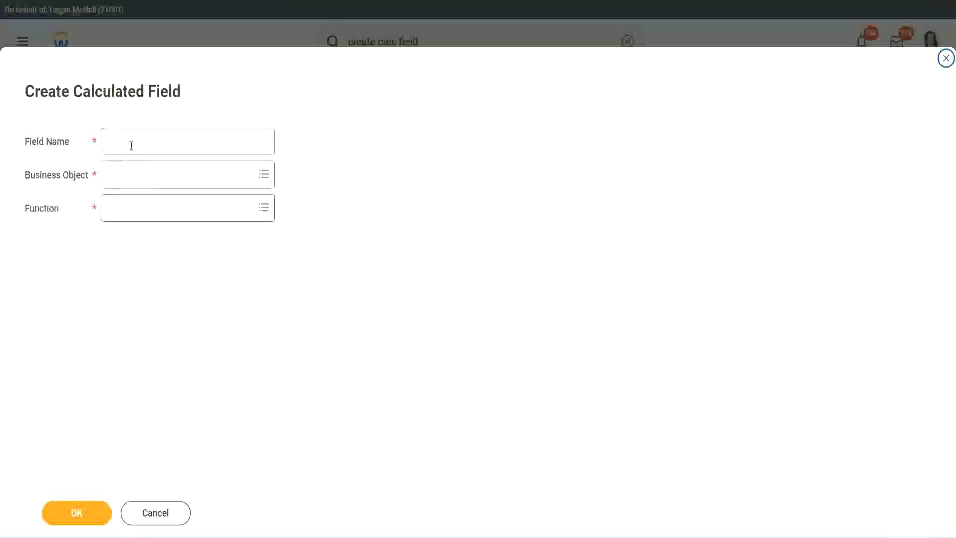
pyautogui.click(132, 145)
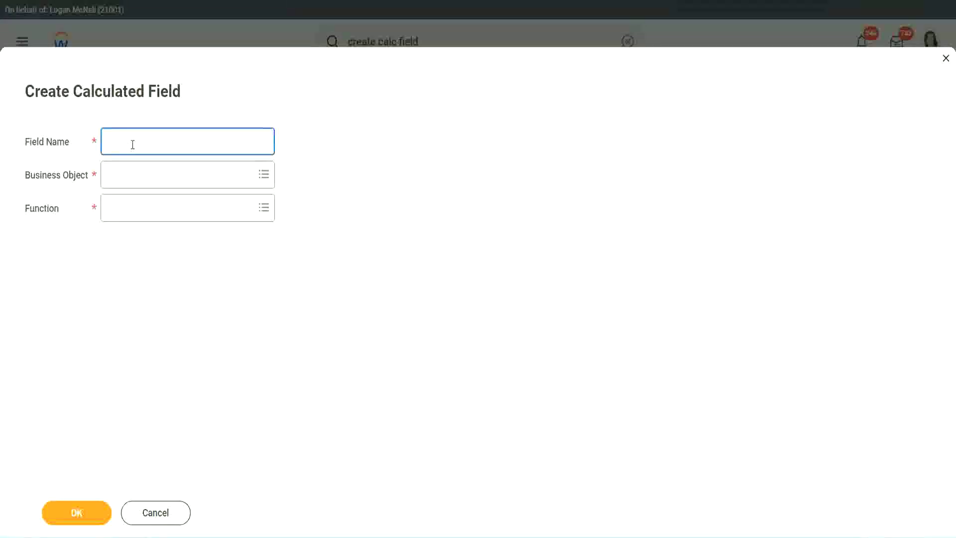
pyautogui.write('CF-WW-TC-Senior')
pyautogui.doubleClick(160, 141)
pyautogui.write('Legen')
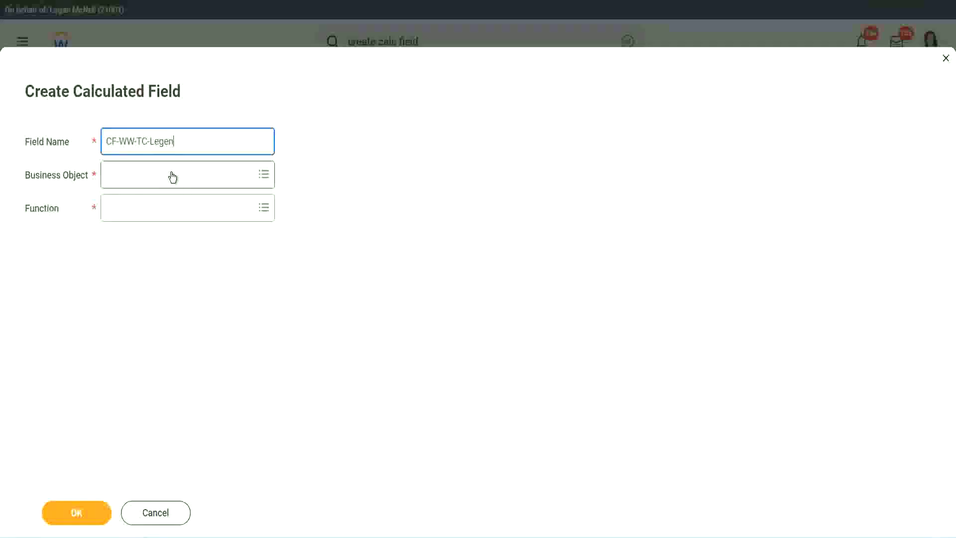
pyautogui.write('d')
# Set the CF-WW-TC-Legend field's business object to Global and its function to Text Constant, and continue to its definition
pyautogui.click(134, 181)
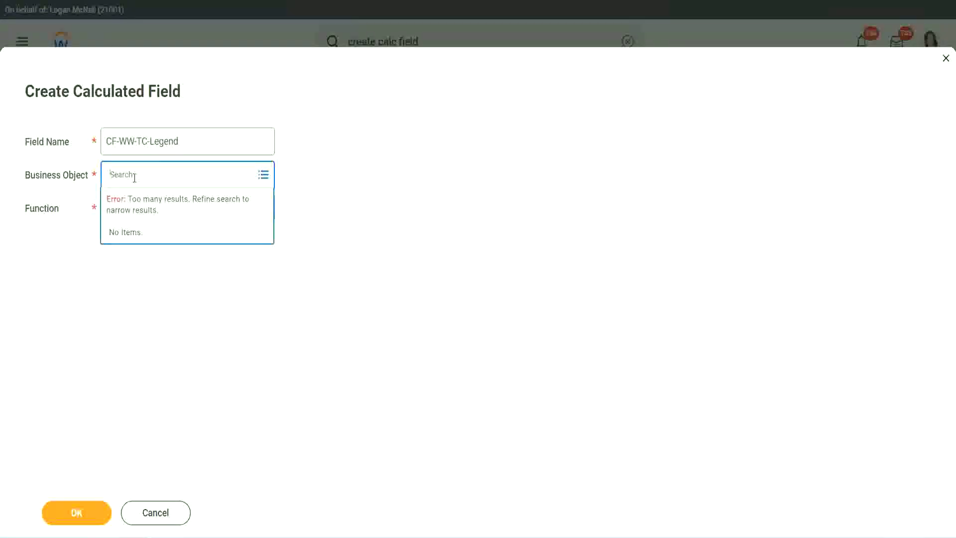
pyautogui.write('Global')
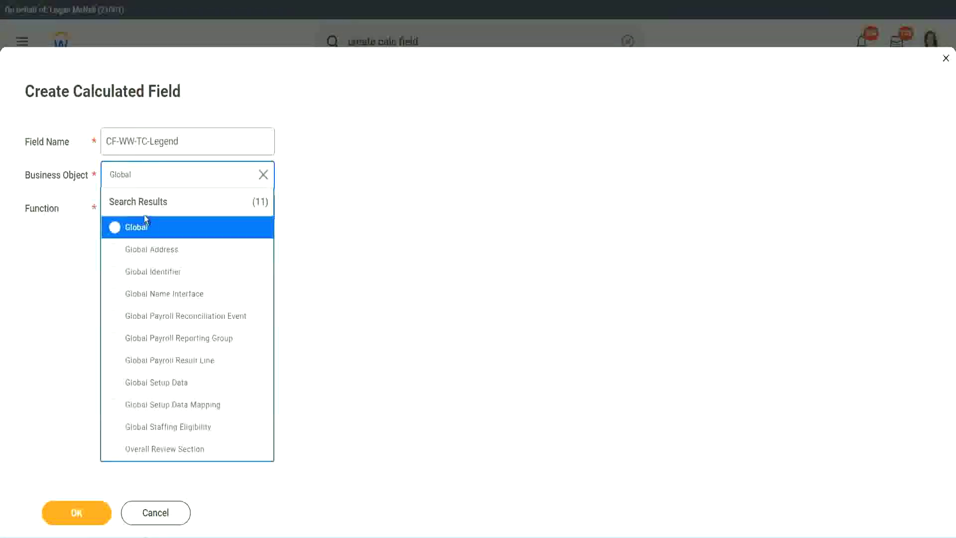
pyautogui.click(143, 227)
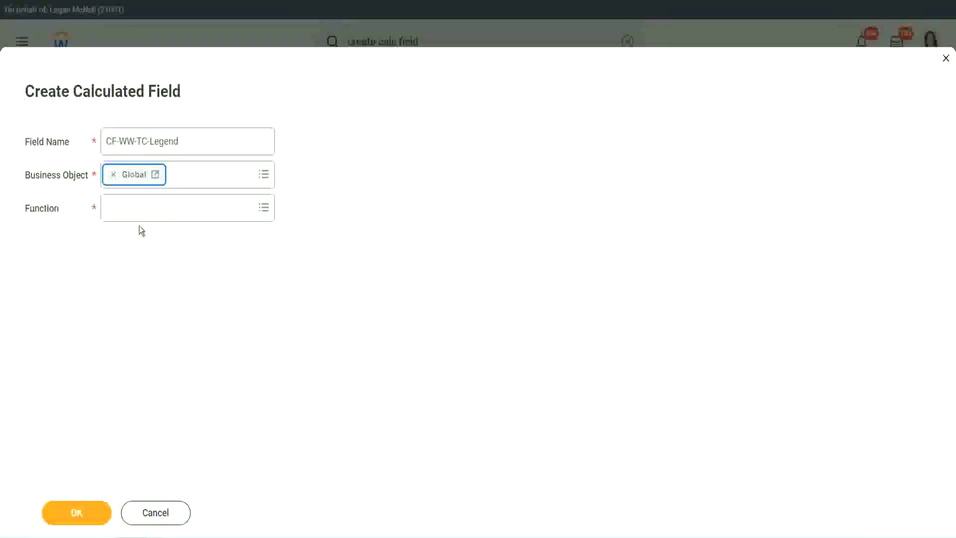
pyautogui.click(137, 207)
pyautogui.write('tc')
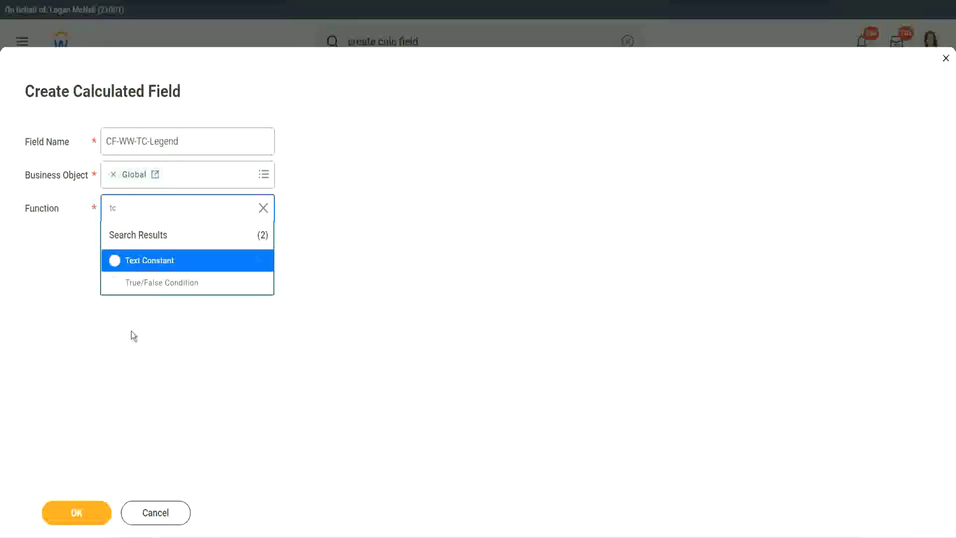
pyautogui.click(185, 262)
pyautogui.click(71, 513)
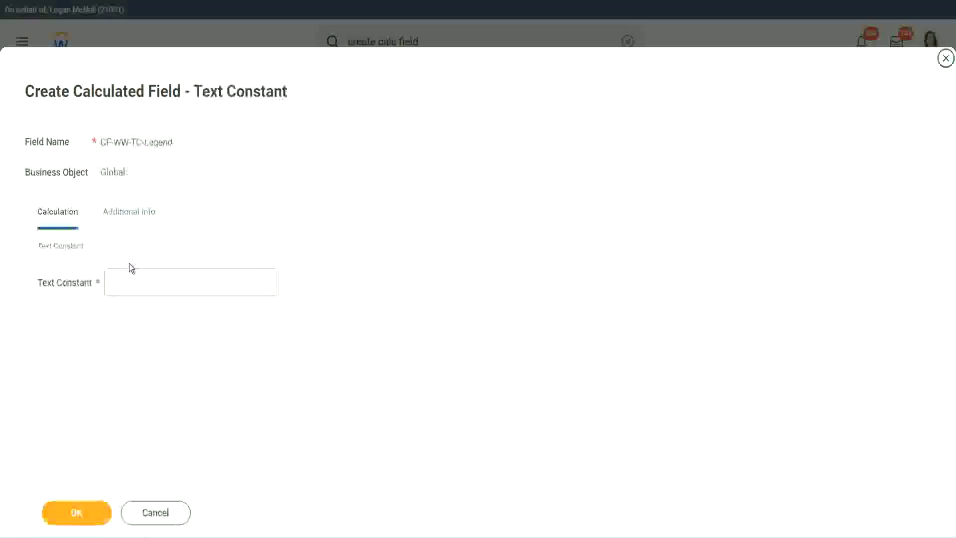
# Set the CF-WW-TC-Legend field's text constant to Legend and save the field
pyautogui.click(124, 283)
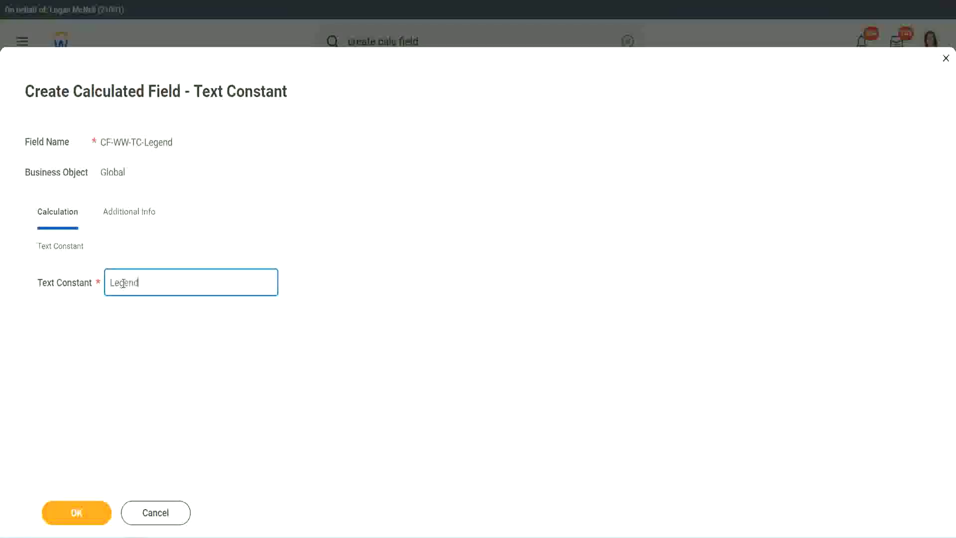
pyautogui.click(81, 513)
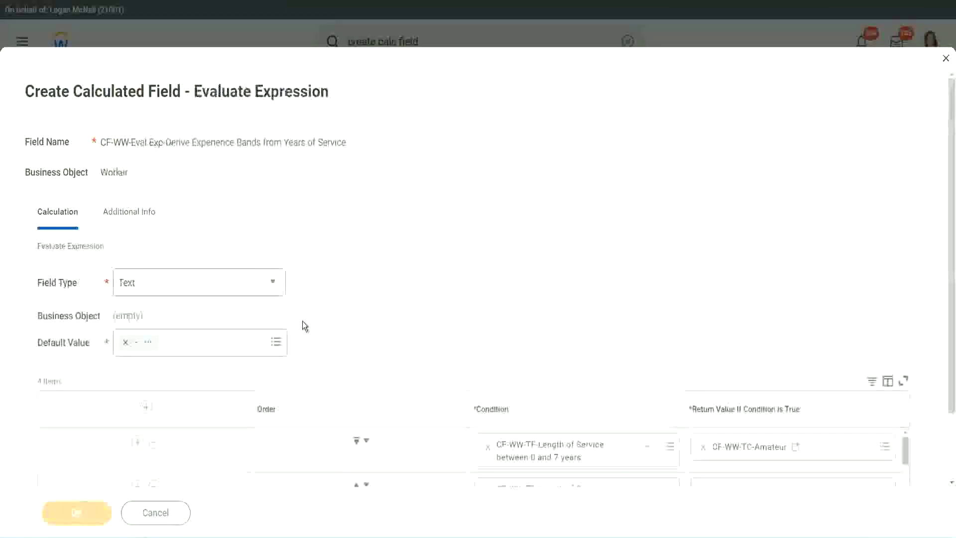
pyautogui.scroll(-3, 506, 264)
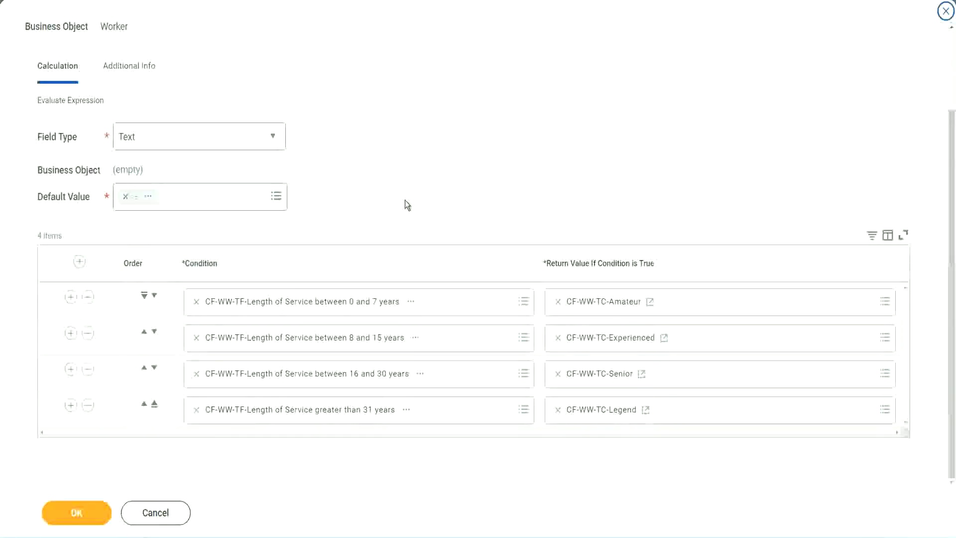
# Review the experience bands field's type, conditions and return values, and save the Evaluate Expression calculated field
pyautogui.scroll(2, 405, 200)
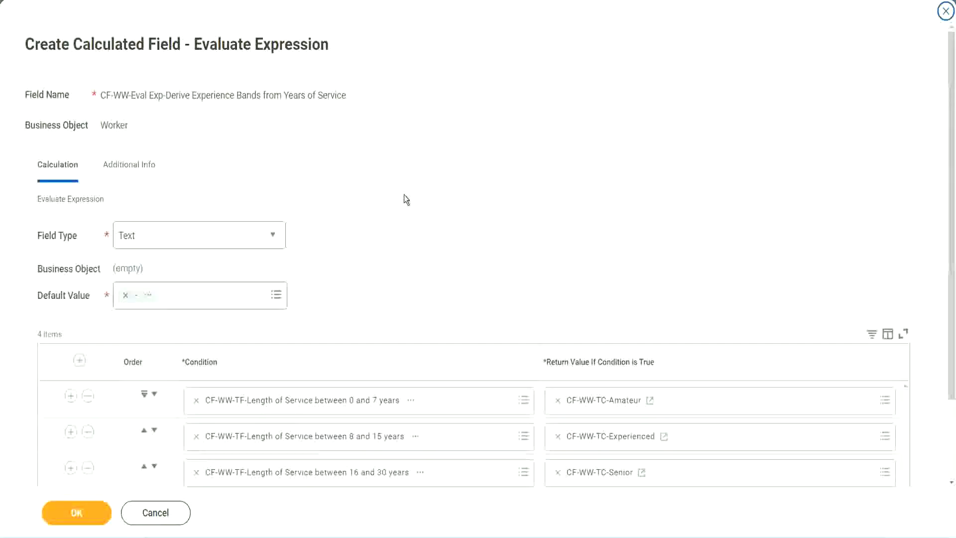
pyautogui.scroll(-2, 404, 195)
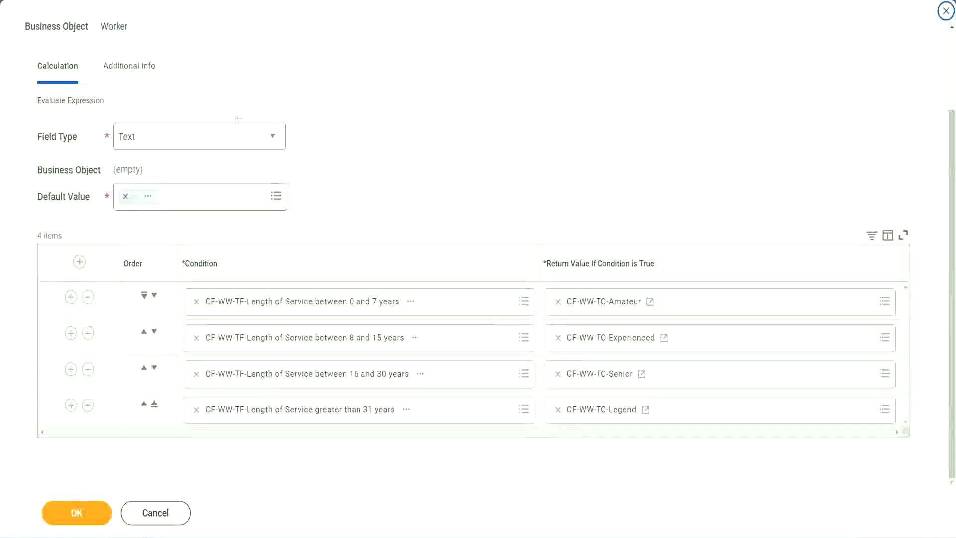
pyautogui.moveTo(612, 140); pyautogui.dragTo(620, 240)
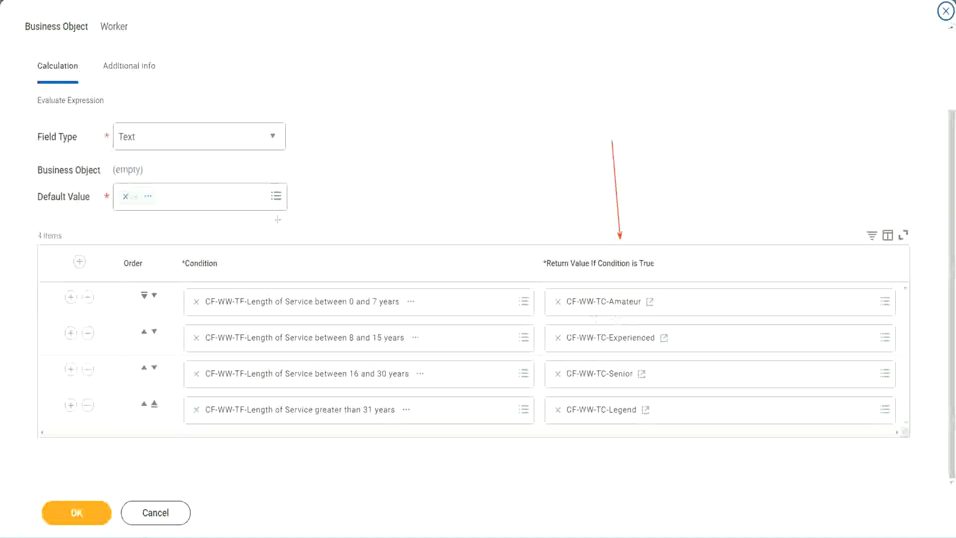
pyautogui.moveTo(119, 86); pyautogui.dragTo(123, 120)
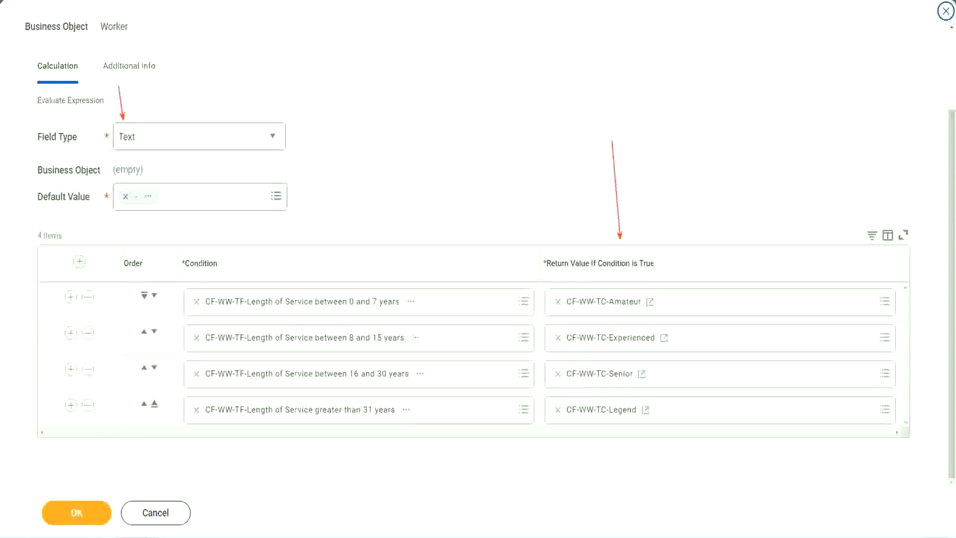
pyautogui.click(82, 510)
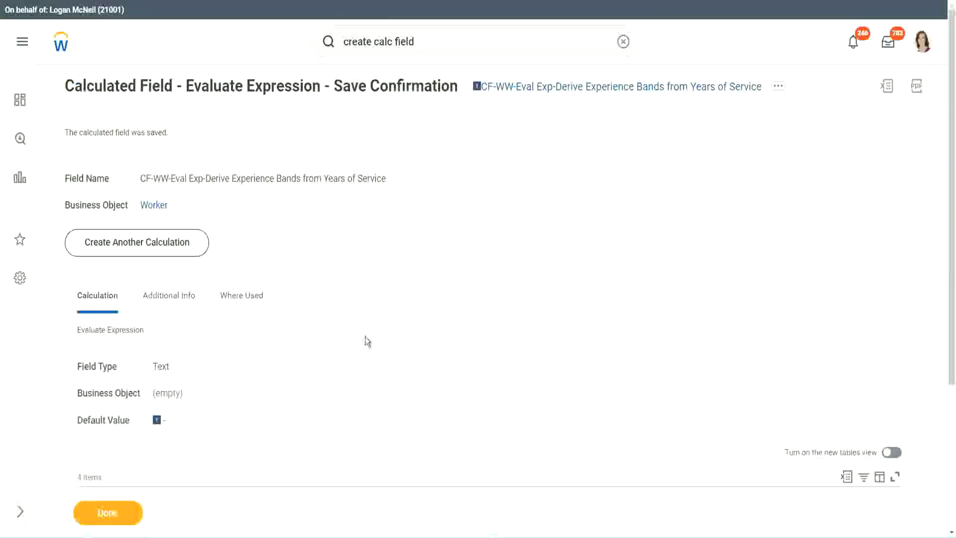
# Check the saved conditions and return values, and copy the name of the experience bands calculated field
pyautogui.scroll(-4, 366, 334)
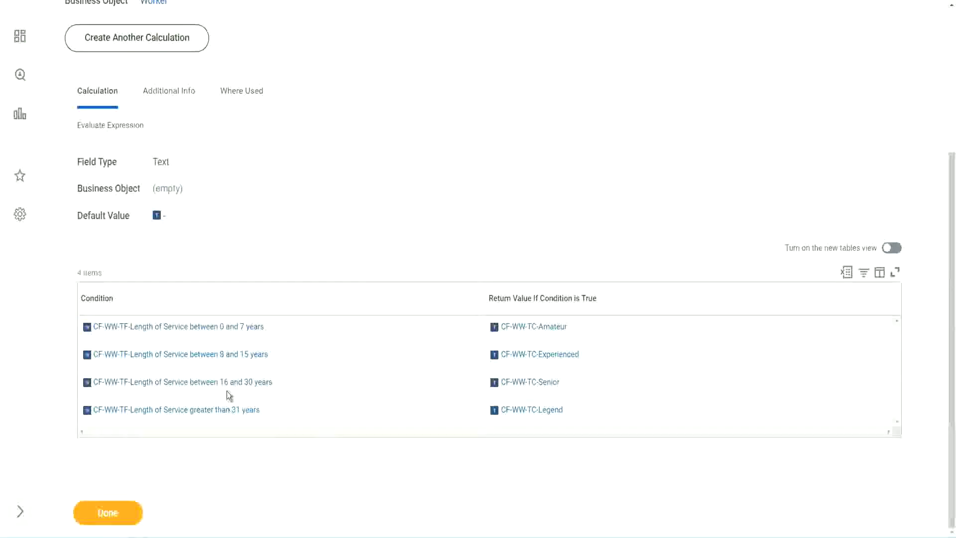
pyautogui.scroll(4, 267, 298)
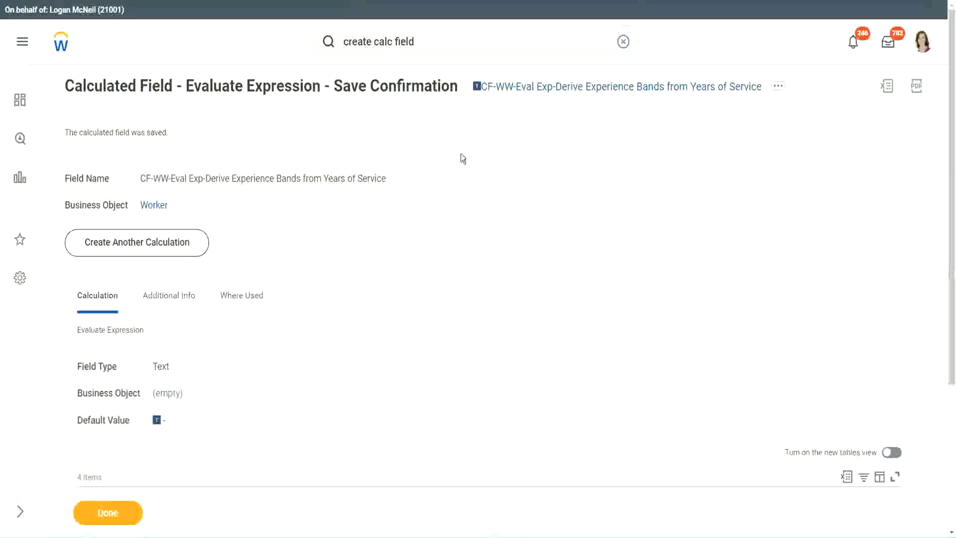
pyautogui.rightClick(561, 95)
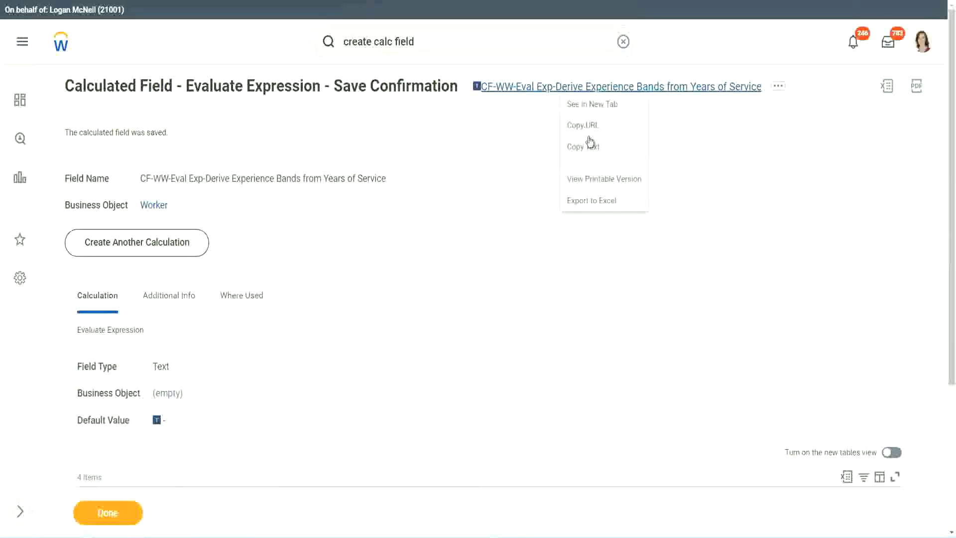
pyautogui.click(588, 154)
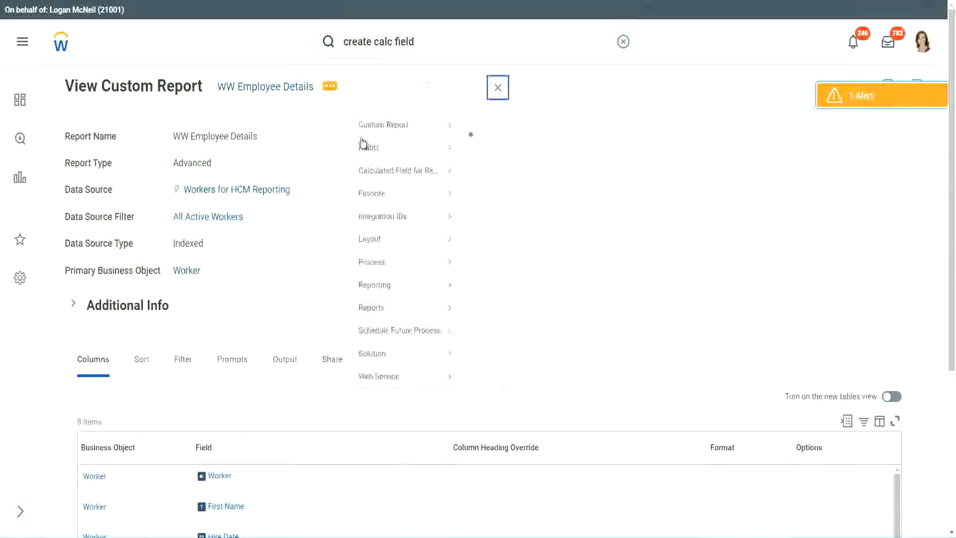
# Open the WW Employee Details custom report for editing at its list of columns
pyautogui.moveTo(390, 143)
pyautogui.click(487, 146)
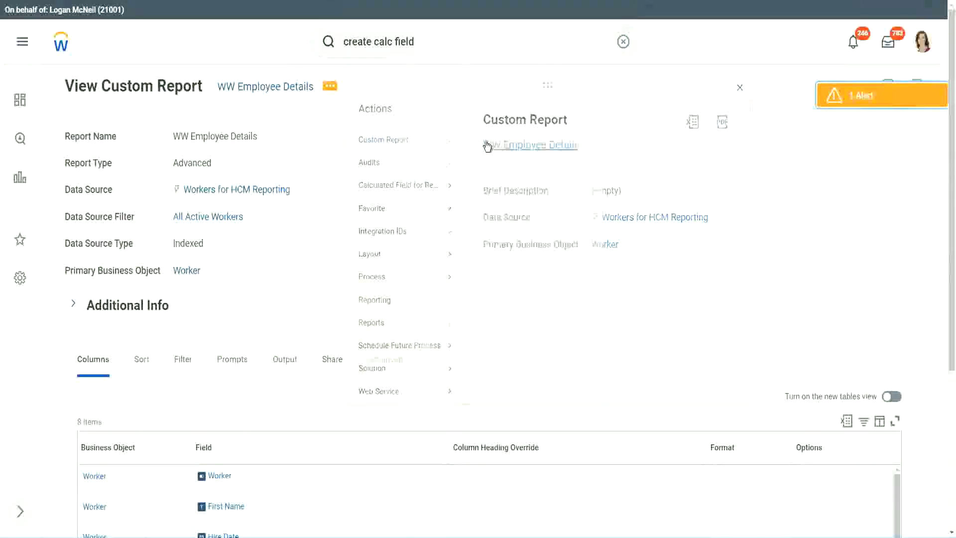
pyautogui.scroll(-5, 348, 215)
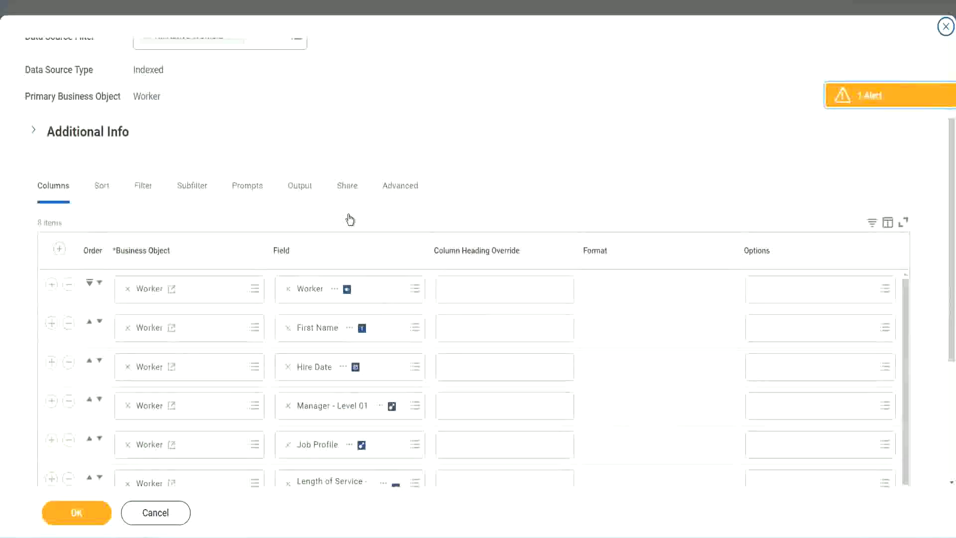
pyautogui.scroll(-2, 348, 220)
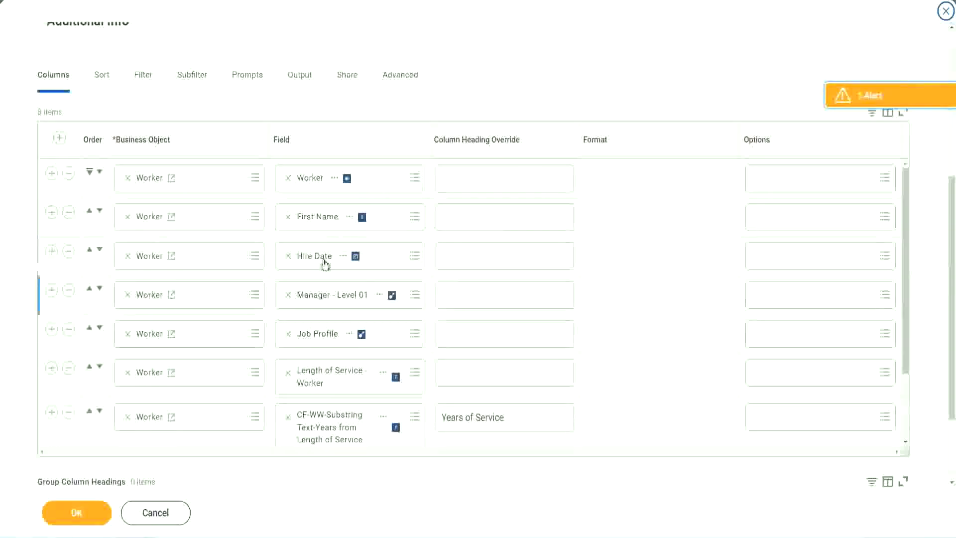
# Add a Worker row as the report's last column and remove the CF-WW-Substring Text-Years from Length of Service column
pyautogui.click(52, 413)
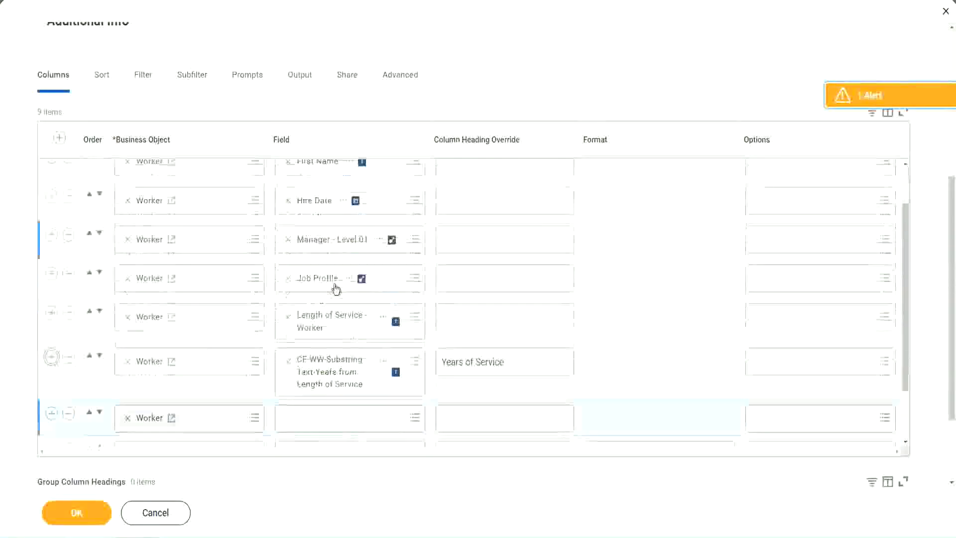
pyautogui.scroll(-5, 336, 289)
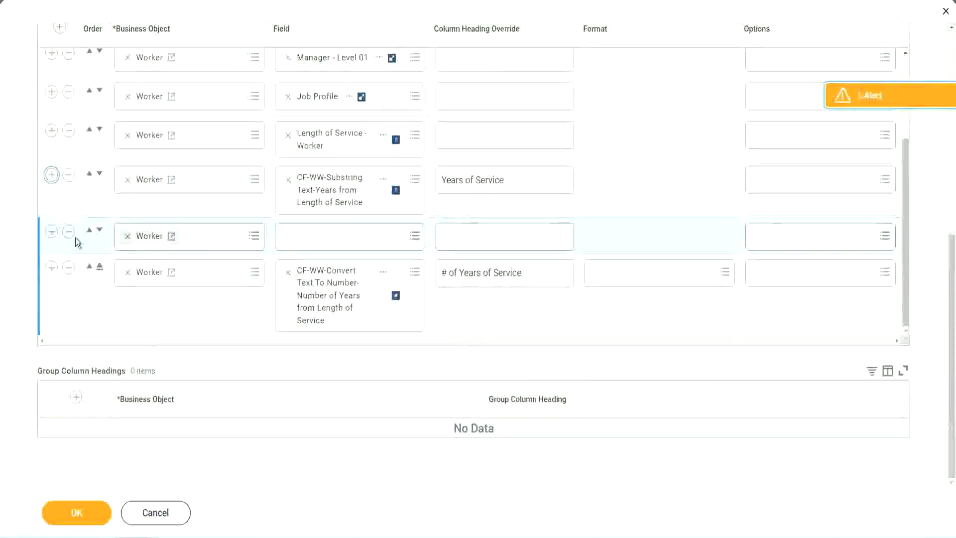
pyautogui.click(100, 232)
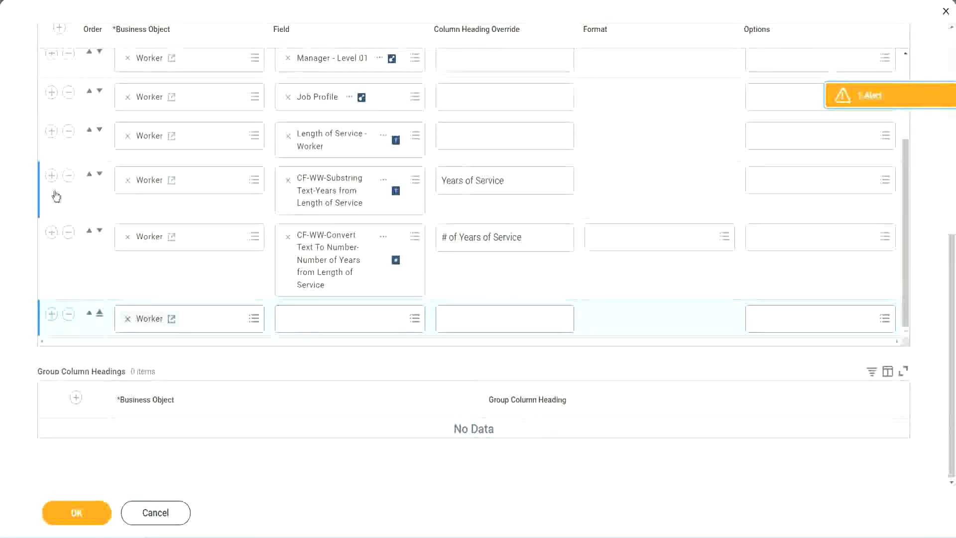
pyautogui.click(69, 176)
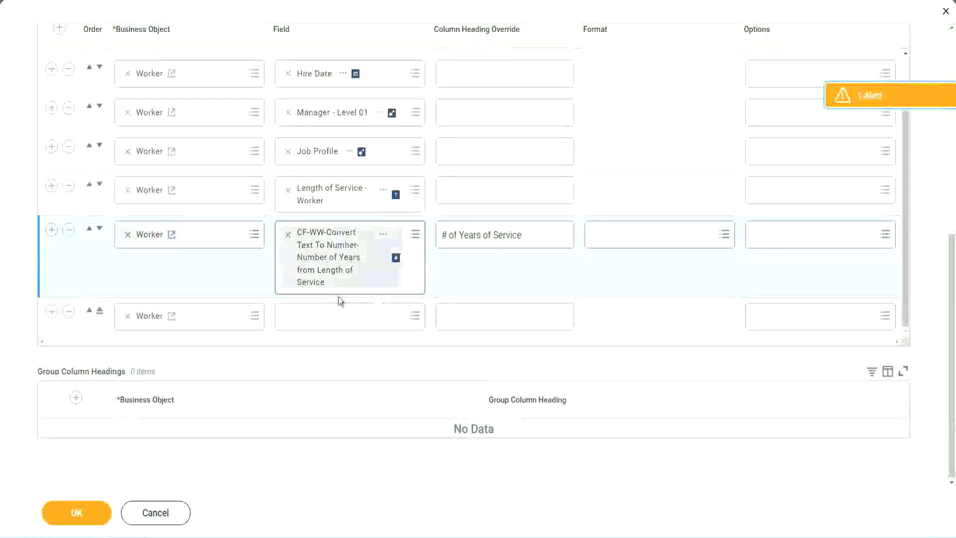
# Fill the new column with CF-WW-Eval Exp-Derive Experience Bands from Years of Service, override its heading with Experience Bands and save the report
pyautogui.click(313, 319)
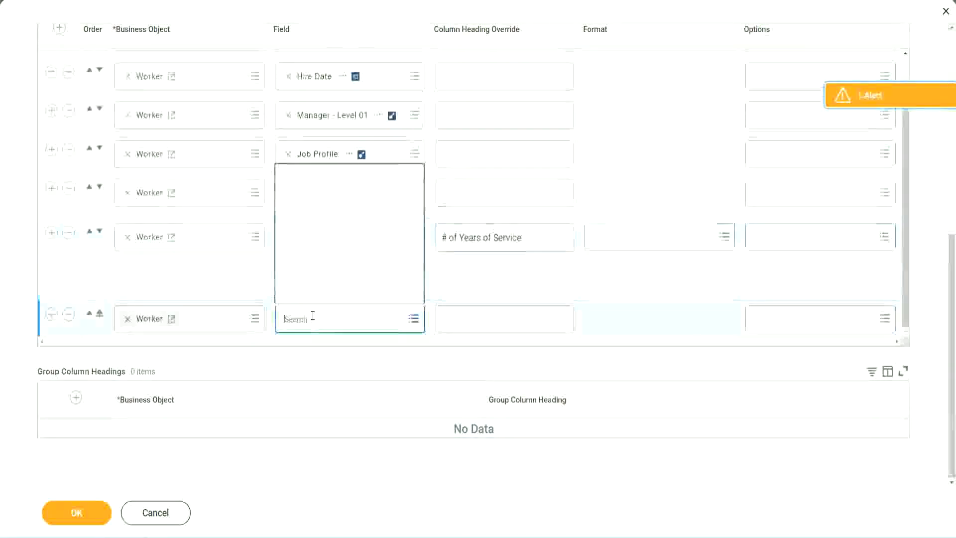
pyautogui.hotkey('ctrl', 'v')
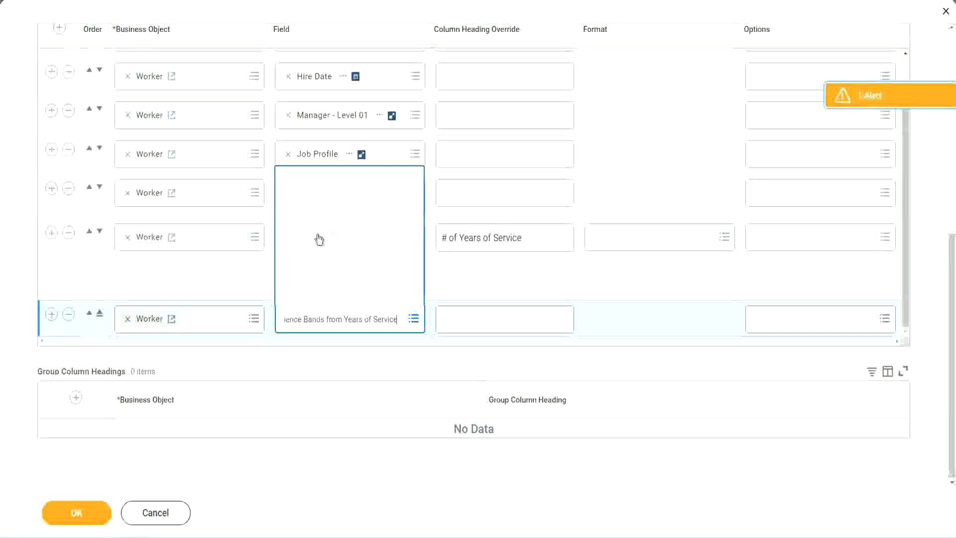
pyautogui.click(487, 286)
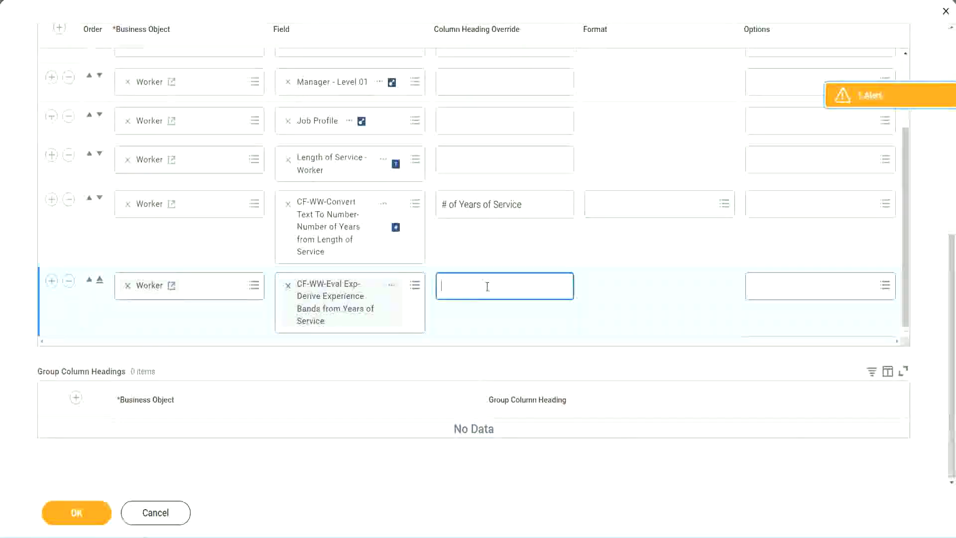
pyautogui.write('Ex')
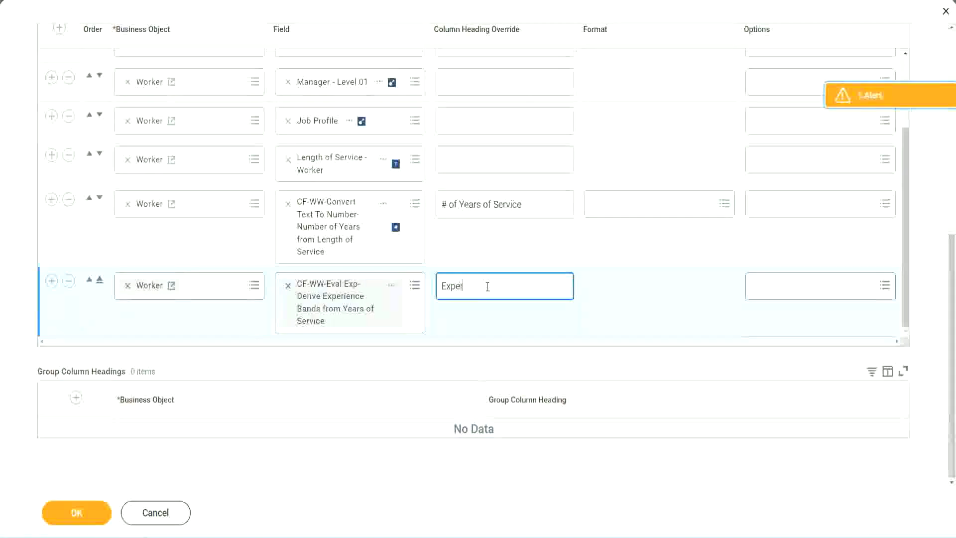
pyautogui.write('perience B')
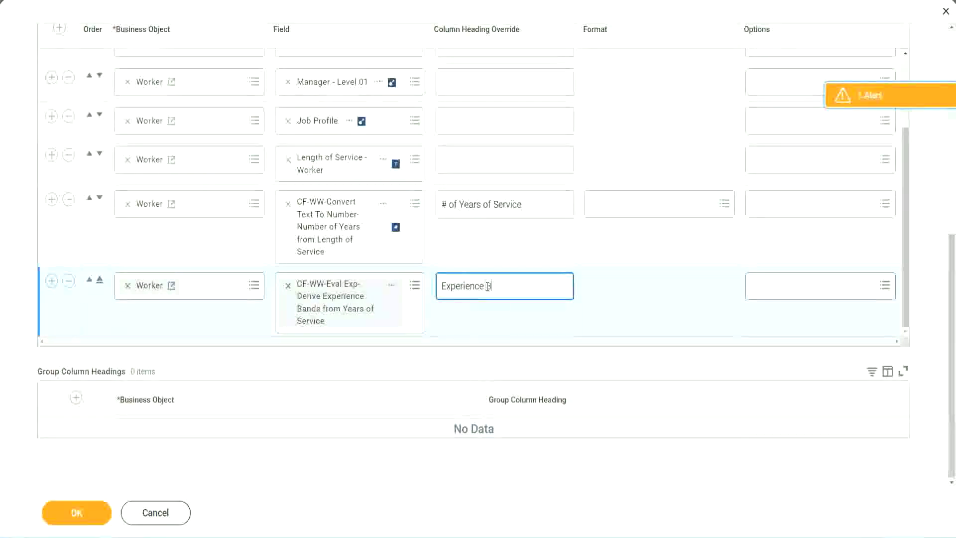
pyautogui.write('ands')
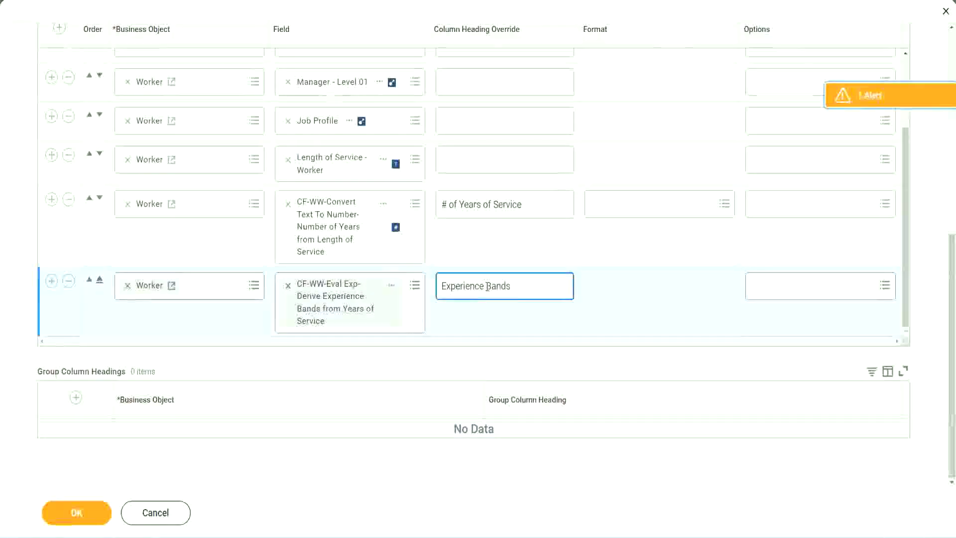
pyautogui.click(93, 513)
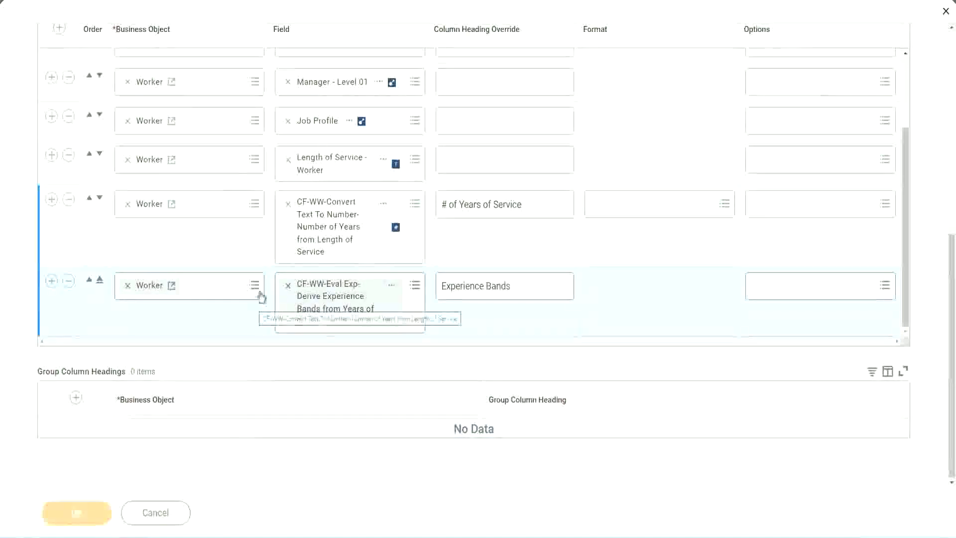
# Run the WW Employee Details report with the Worker Types, Employee Type and Contingent Worker Type prompts left blank
pyautogui.scroll(-5, 277, 354)
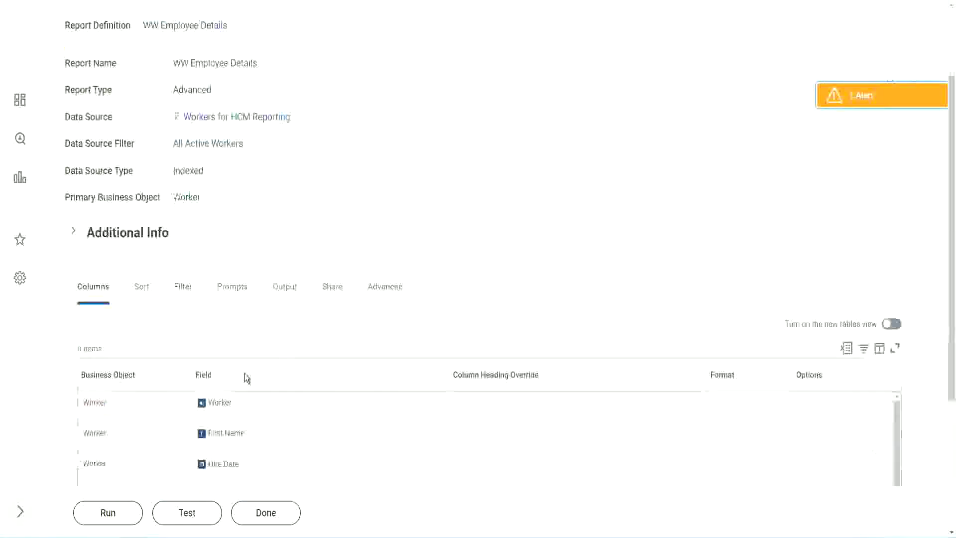
pyautogui.click(103, 512)
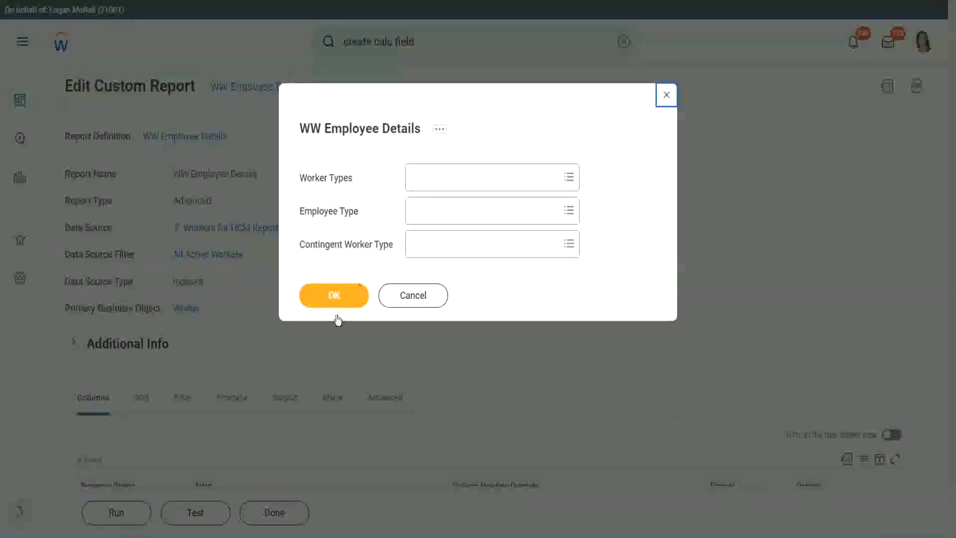
pyautogui.click(352, 291)
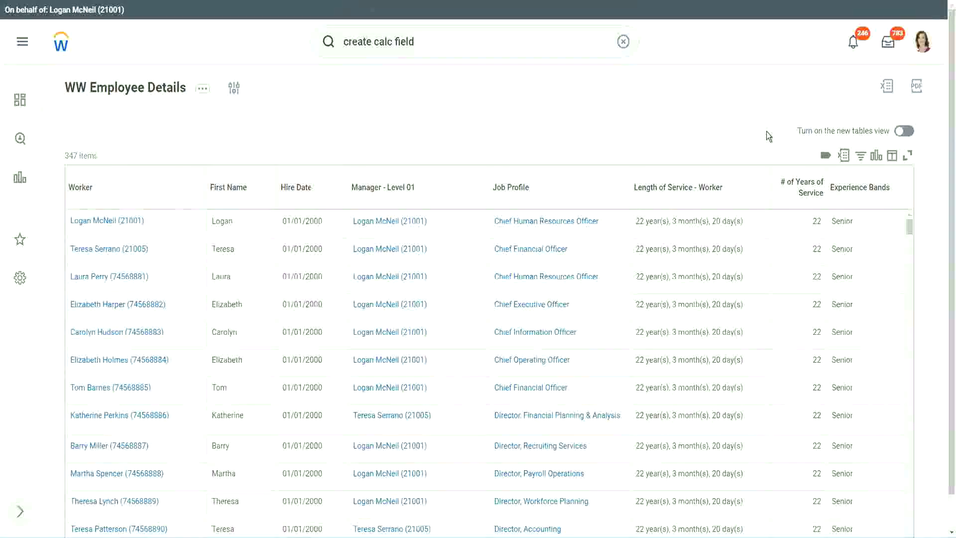
pyautogui.scroll(-1, 767, 133)
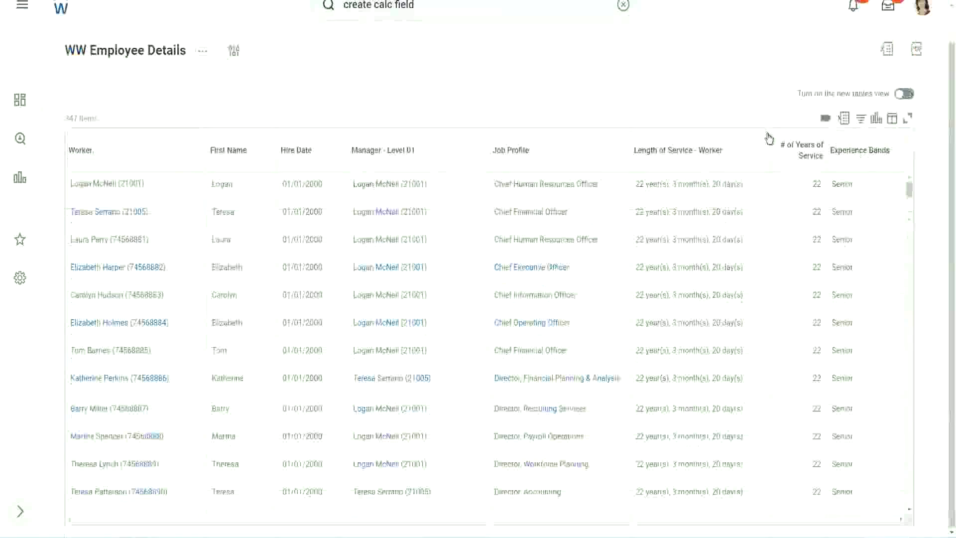
# Compare the first worker's years of service and experience band with the 16 - 30 years band in the Notepad++ notes
pyautogui.doubleClick(816, 184)
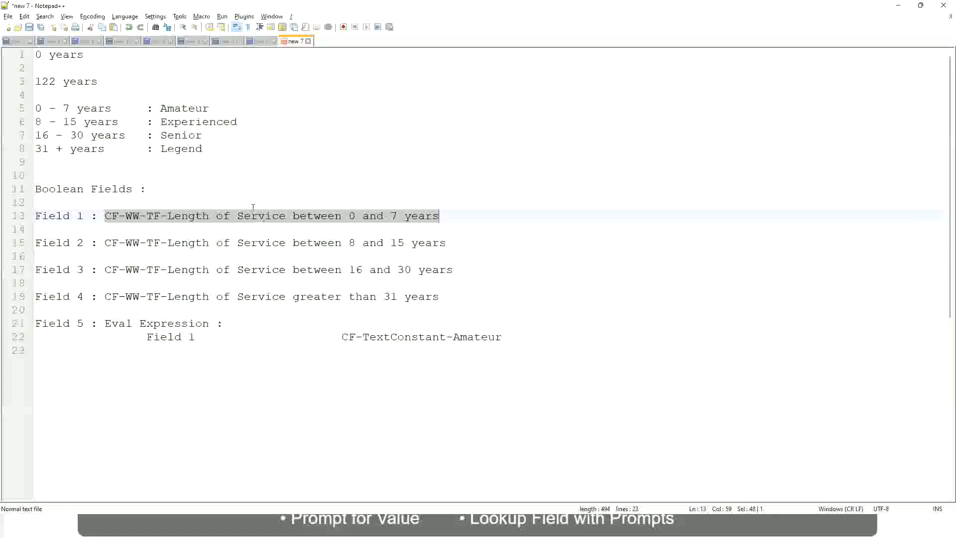
pyautogui.click(161, 136)
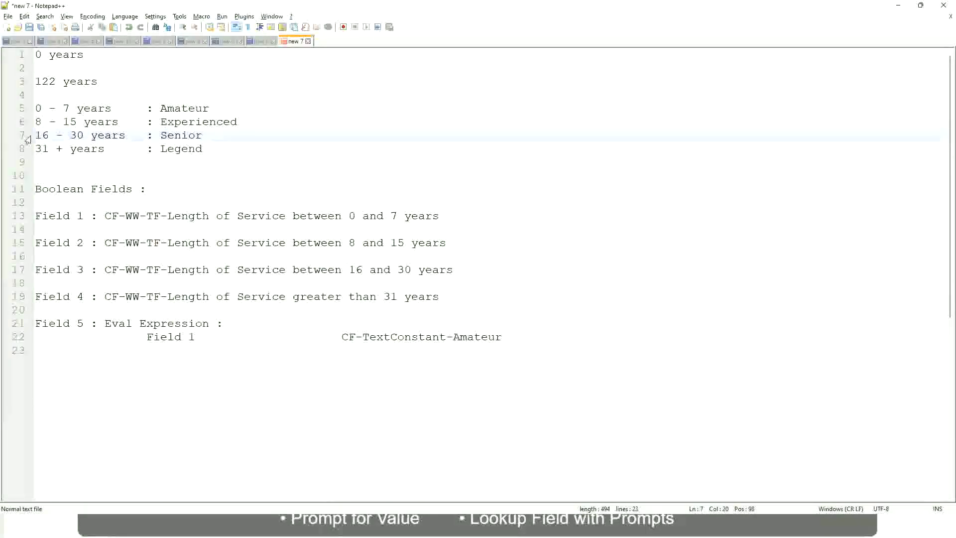
pyautogui.moveTo(35, 136); pyautogui.dragTo(129, 142)
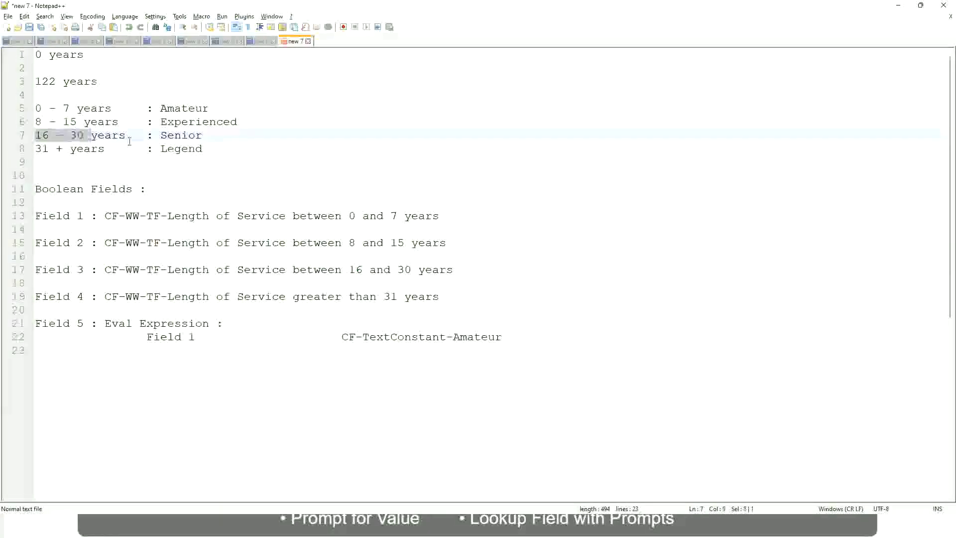
pyautogui.doubleClick(177, 136)
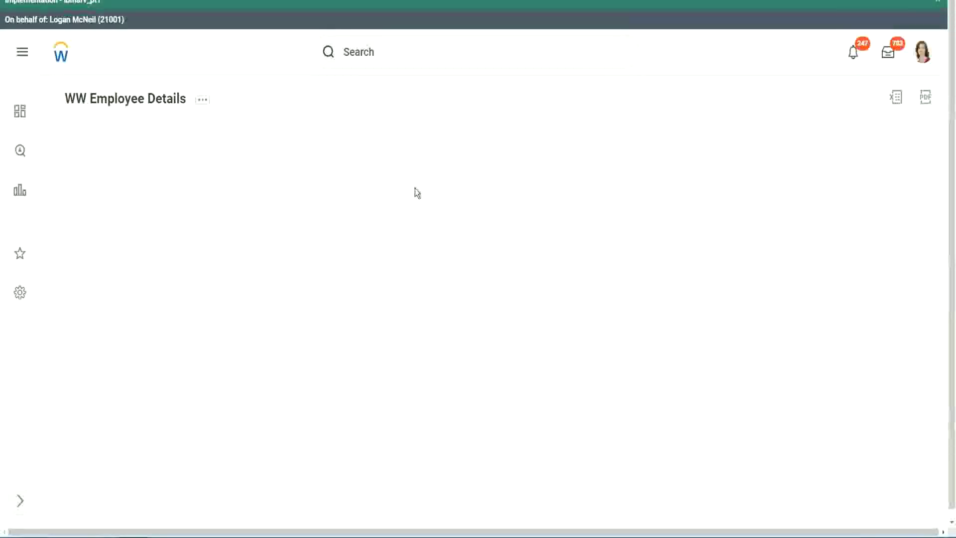
# Return to the Workday report output and examine the Experience Bands against the # of Years of Service down the rows
pyautogui.scroll(-2, 822, 301)
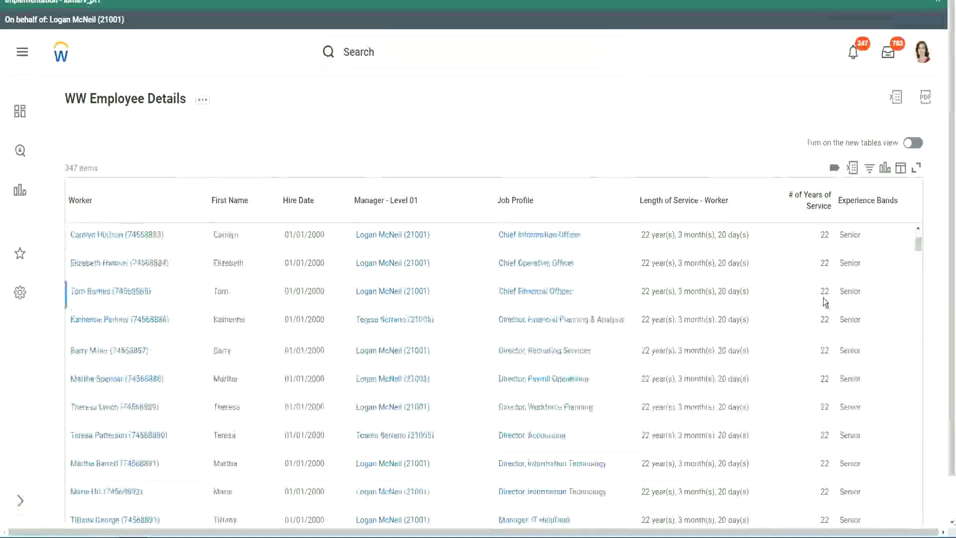
pyautogui.scroll(-5, 826, 304)
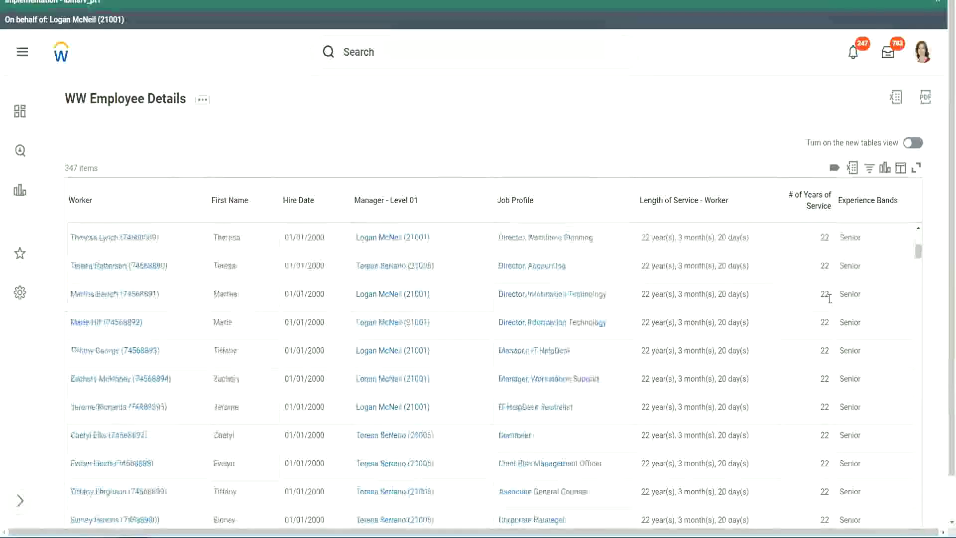
pyautogui.scroll(-5, 833, 319)
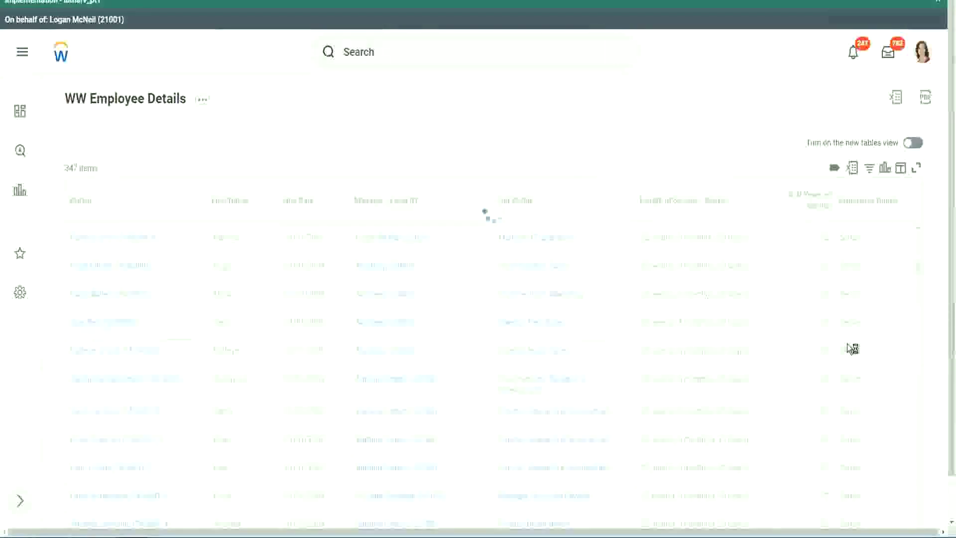
pyautogui.scroll(-1, 847, 343)
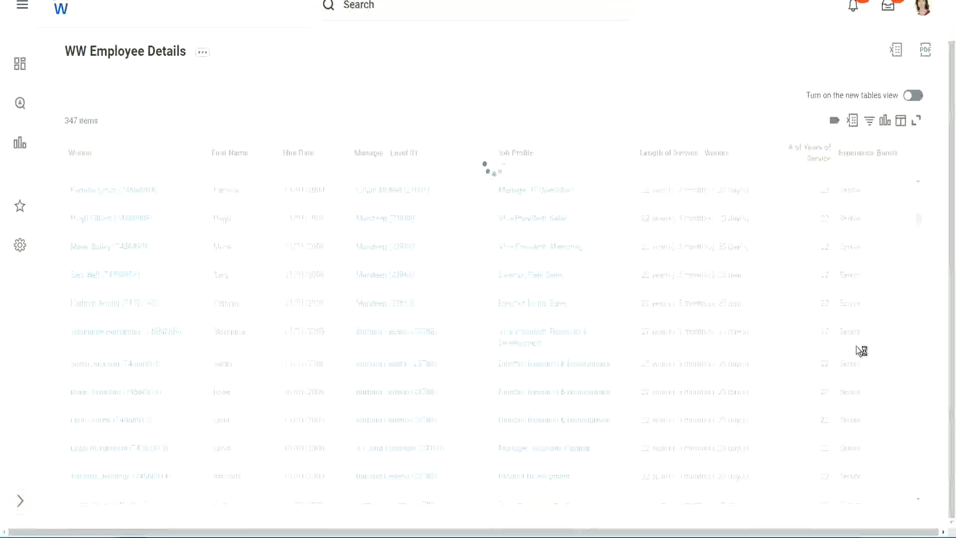
pyautogui.scroll(-4, 886, 281)
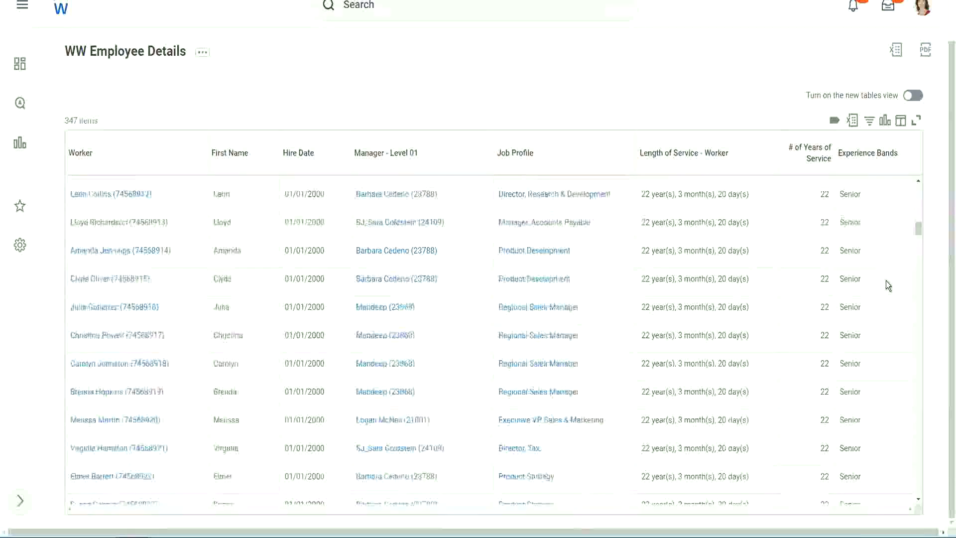
pyautogui.scroll(-3, 887, 280)
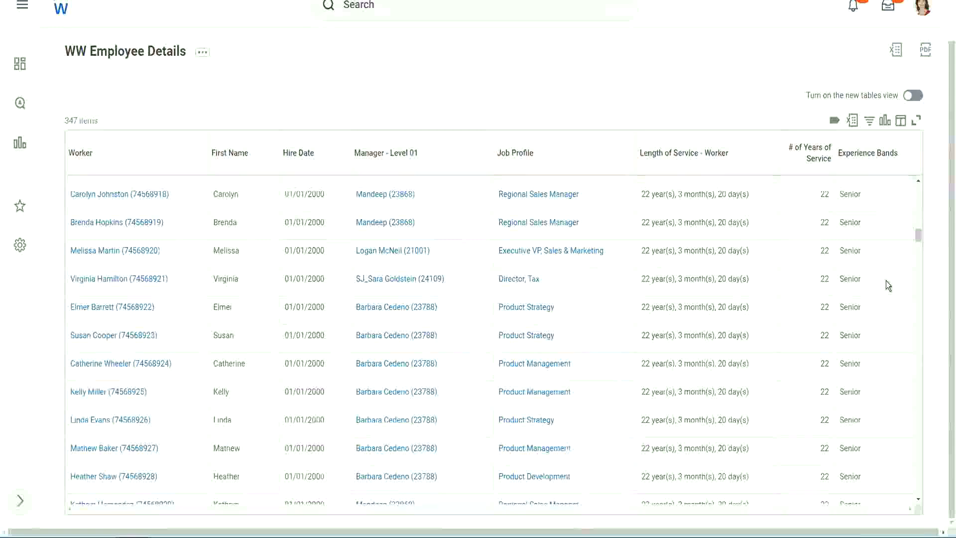
pyautogui.scroll(-6, 886, 280)
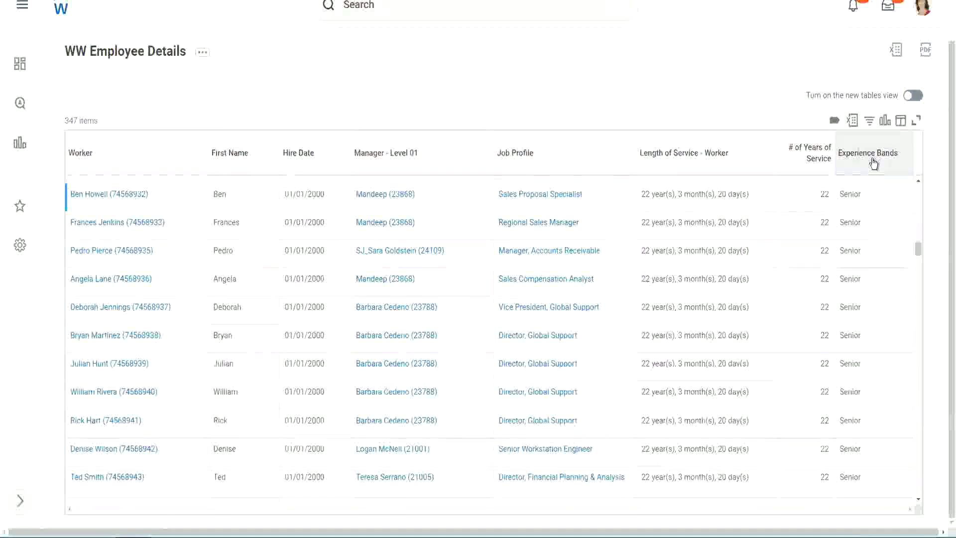
# Filter the report's Experience Bands column to values containing Amateur
pyautogui.click(874, 163)
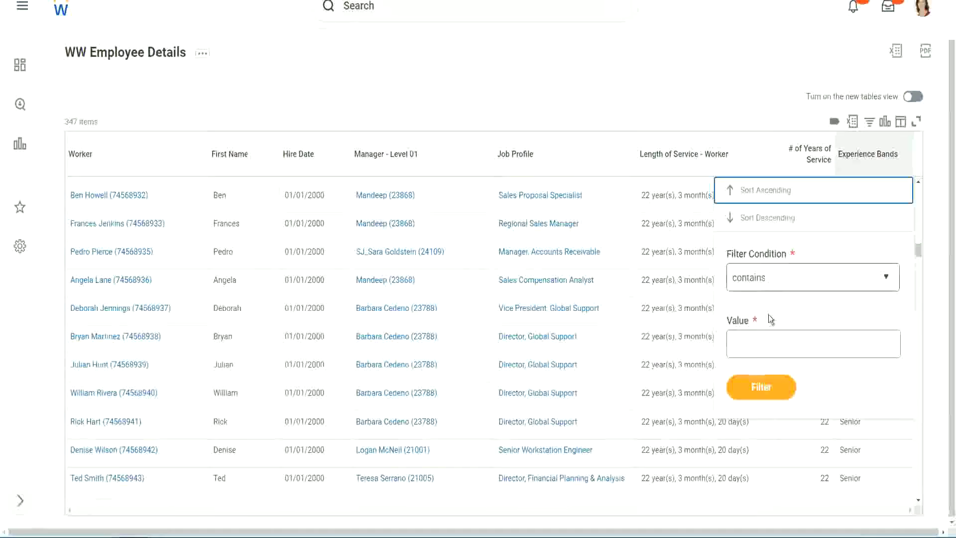
pyautogui.click(758, 334)
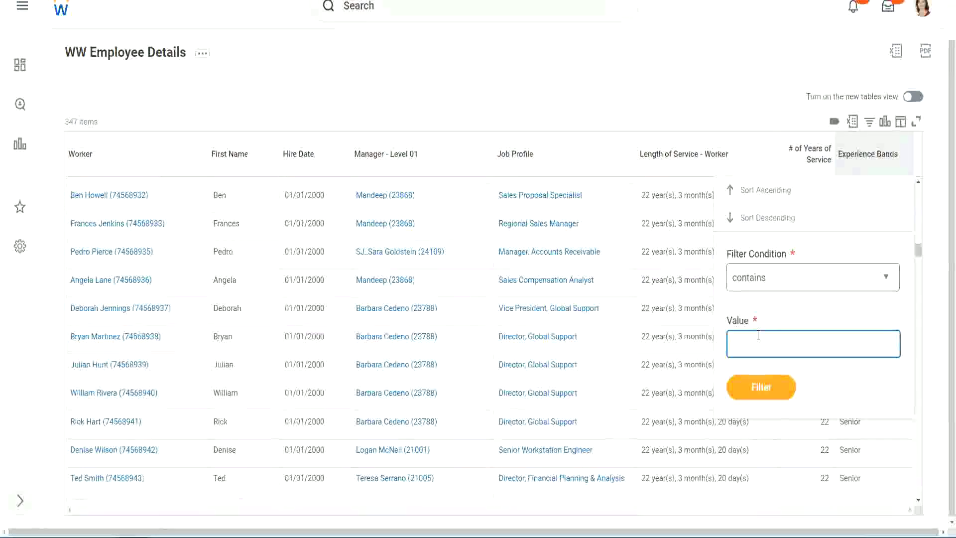
pyautogui.write('Amate')
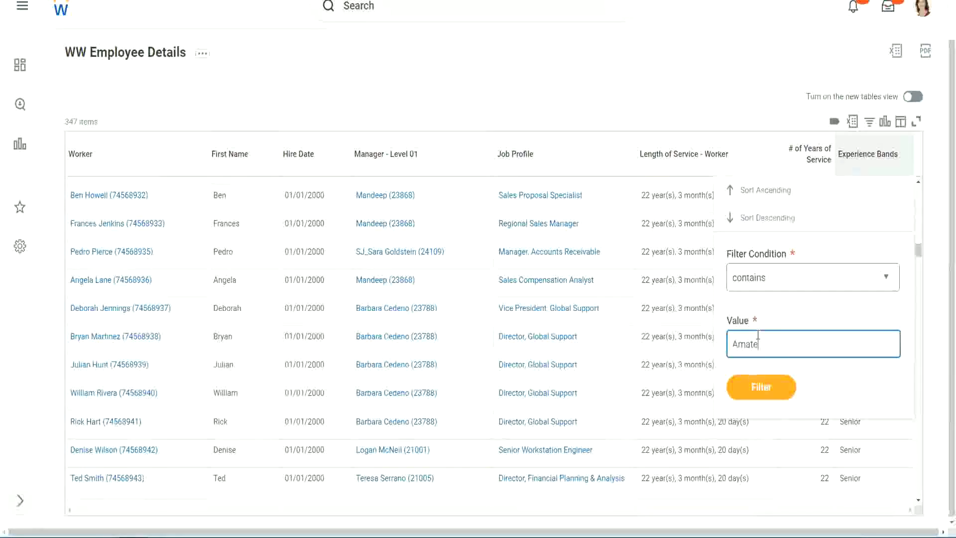
pyautogui.write('ur')
pyautogui.click(753, 391)
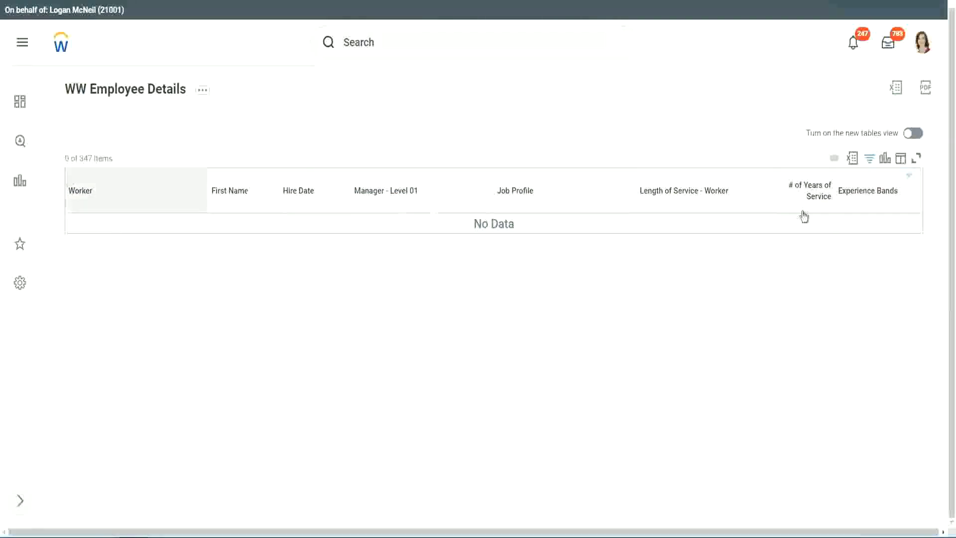
# Change the Experience Bands filter value to Legend and apply it
pyautogui.click(864, 193)
pyautogui.click(796, 330)
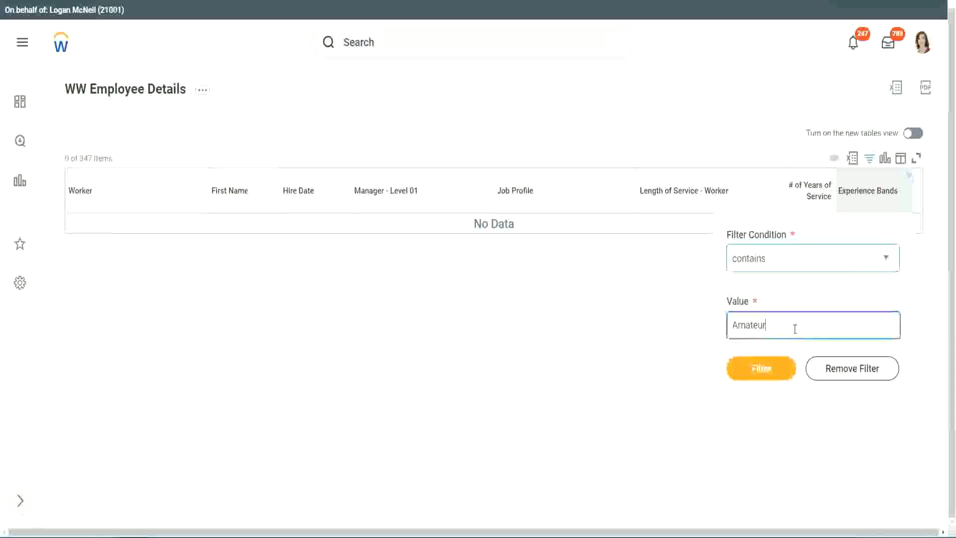
pyautogui.moveTo(704, 329); pyautogui.dragTo(683, 327)
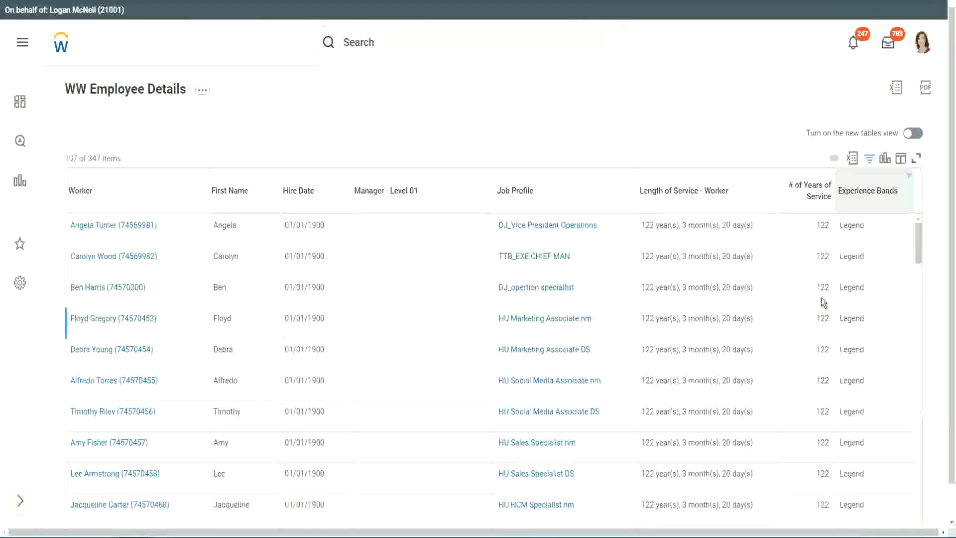
# Examine the hire dates and # of Years of Service of the Legend workers down to the last rows
pyautogui.scroll(-10, 820, 298)
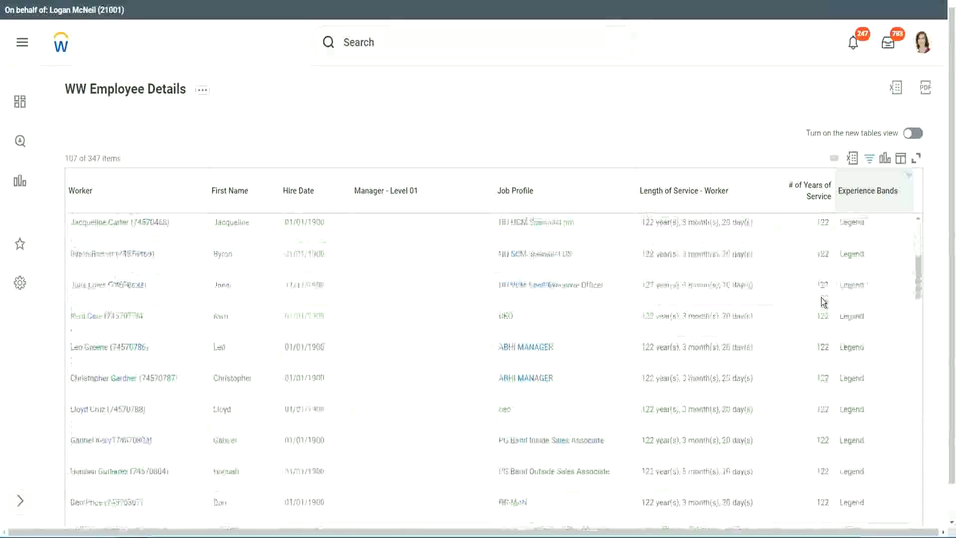
pyautogui.scroll(-3, 821, 298)
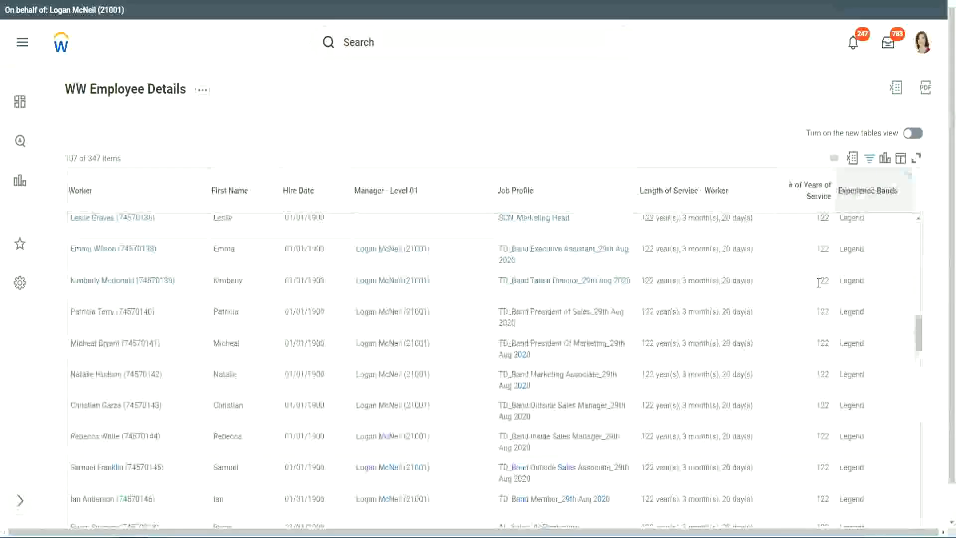
pyautogui.scroll(-10, 819, 283)
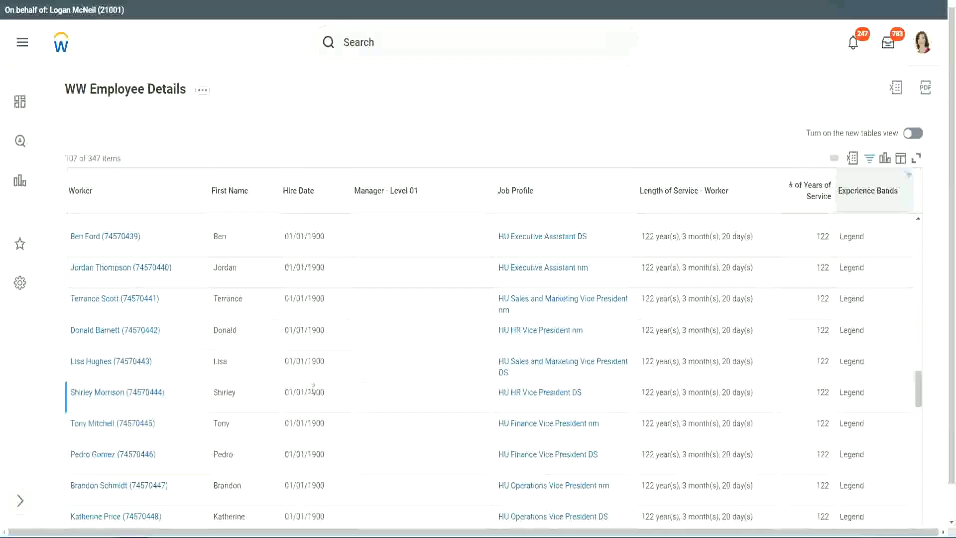
pyautogui.doubleClick(314, 392)
pyautogui.scroll(-4, 814, 375)
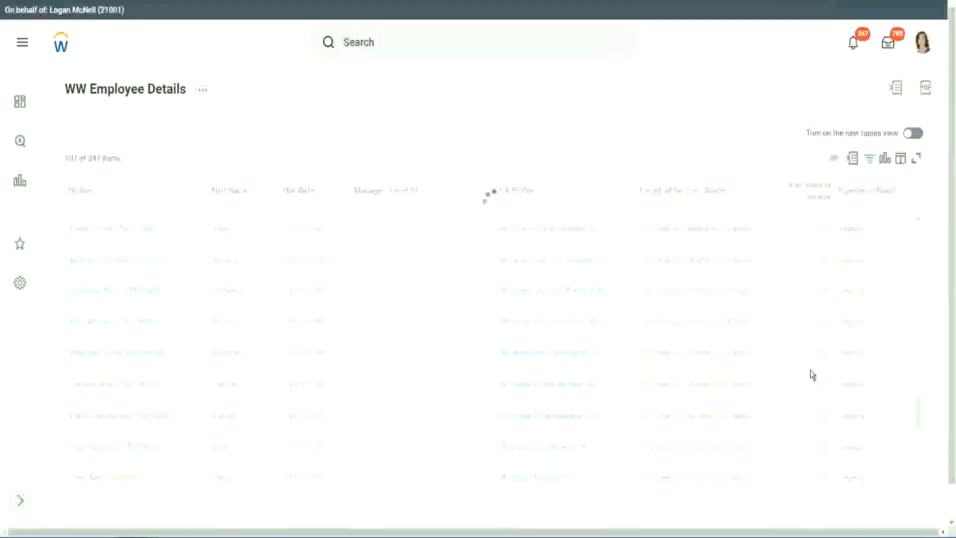
pyautogui.scroll(-10, 811, 369)
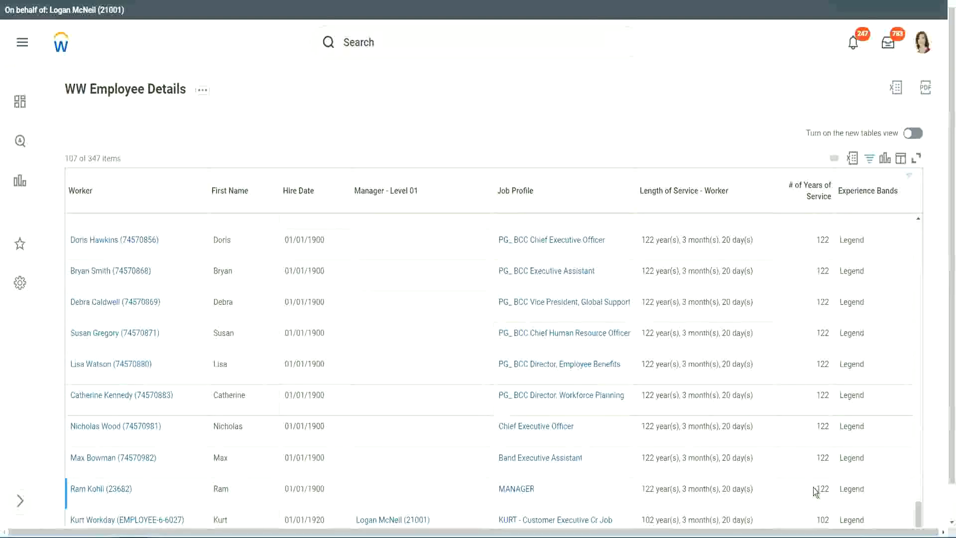
pyautogui.doubleClick(823, 520)
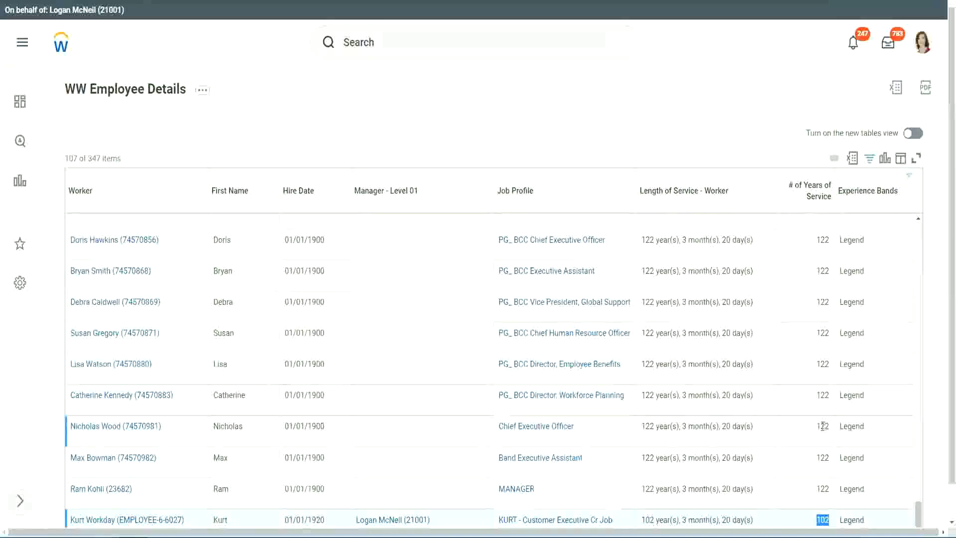
pyautogui.moveTo(823, 425); pyautogui.dragTo(829, 426)
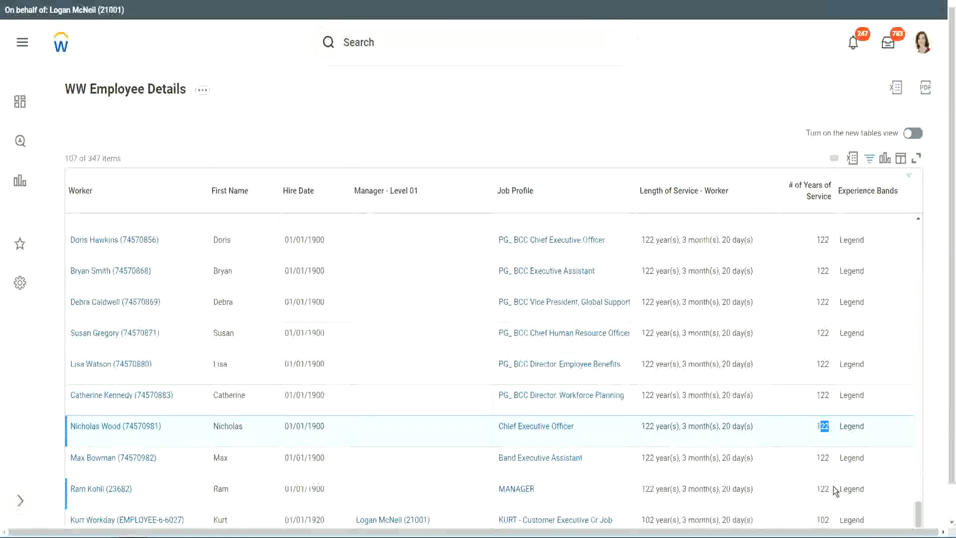
pyautogui.click(803, 396)
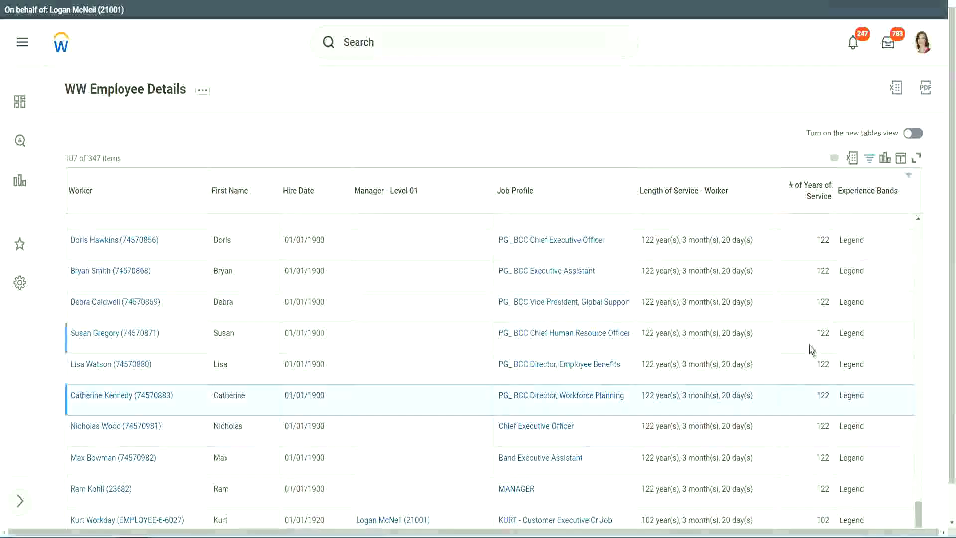
pyautogui.click(804, 282)
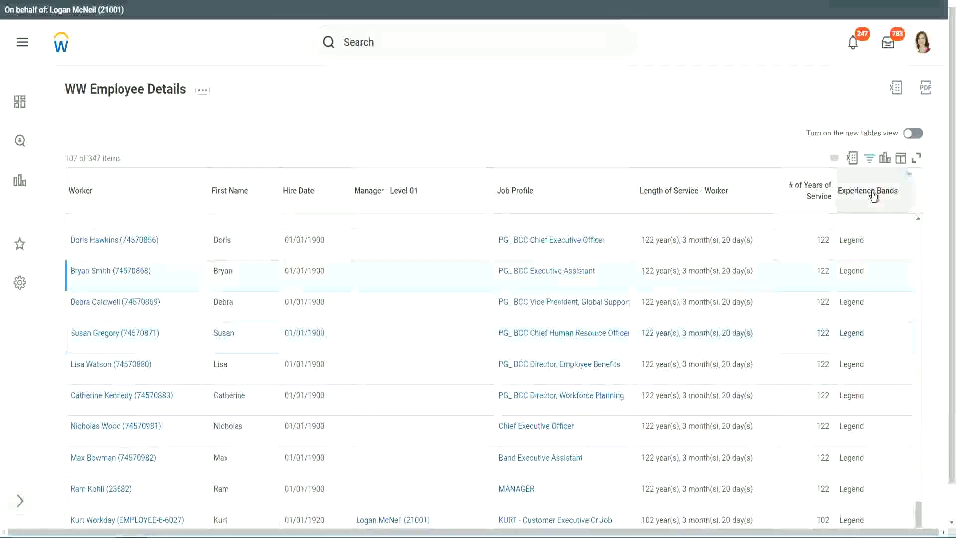
# Change the Experience Bands filter value to Experienced and apply it
pyautogui.click(876, 214)
pyautogui.click(783, 382)
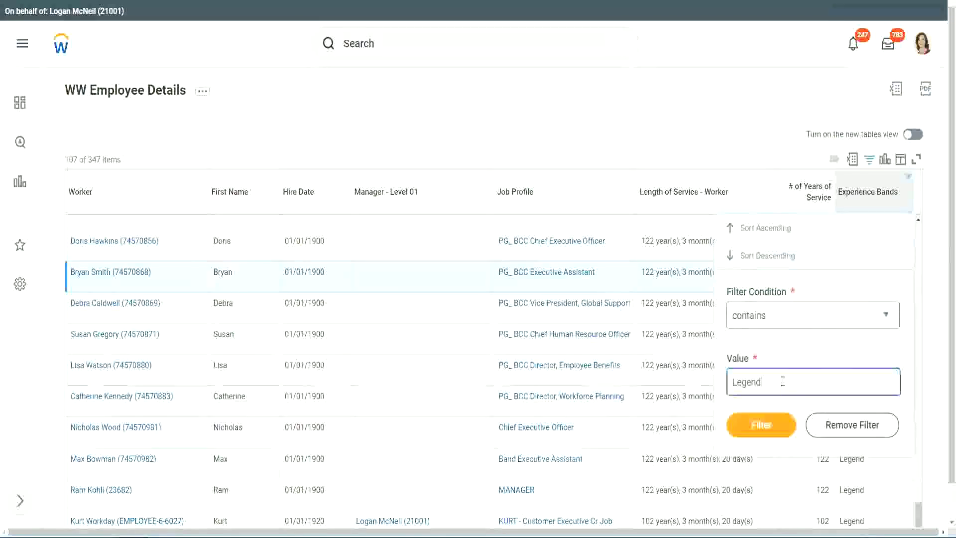
pyautogui.doubleClick(749, 381)
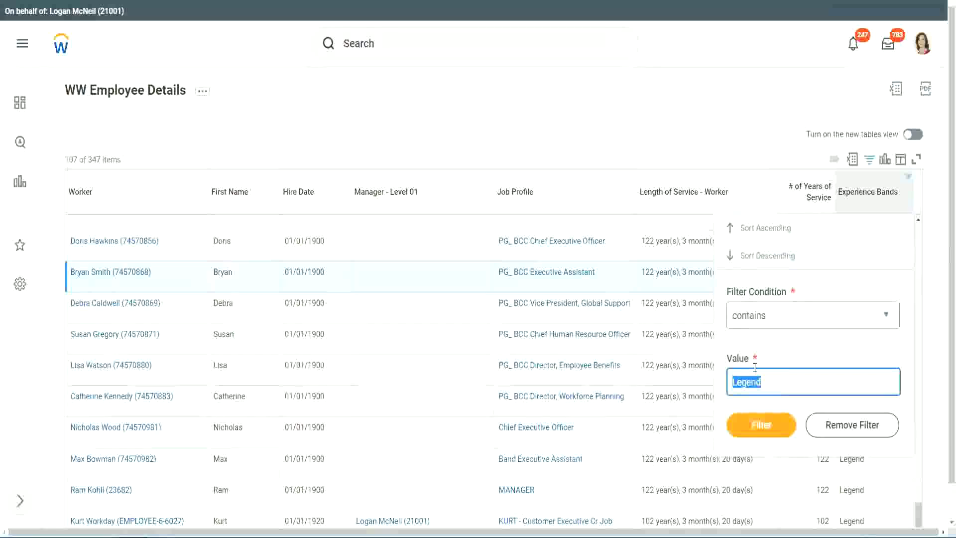
pyautogui.write('Ex')
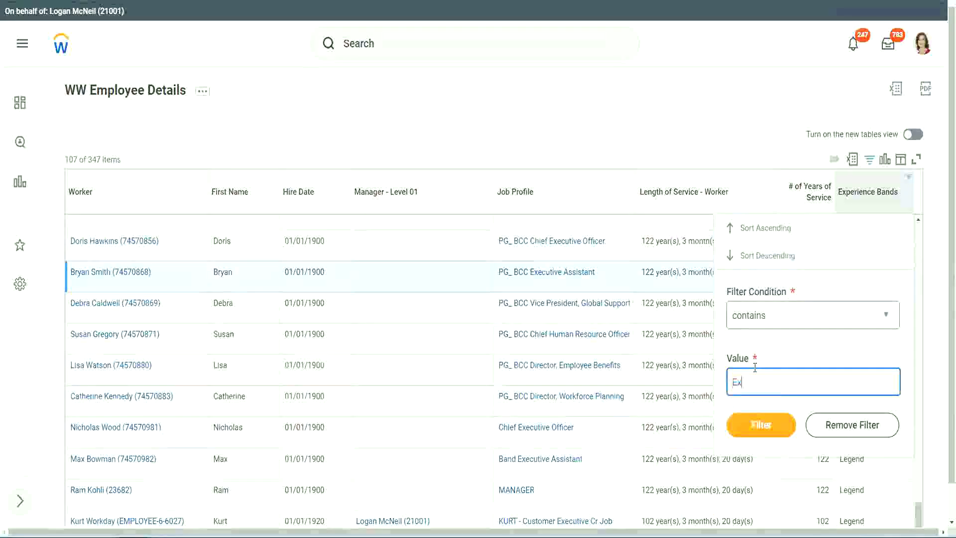
pyautogui.write('perienced')
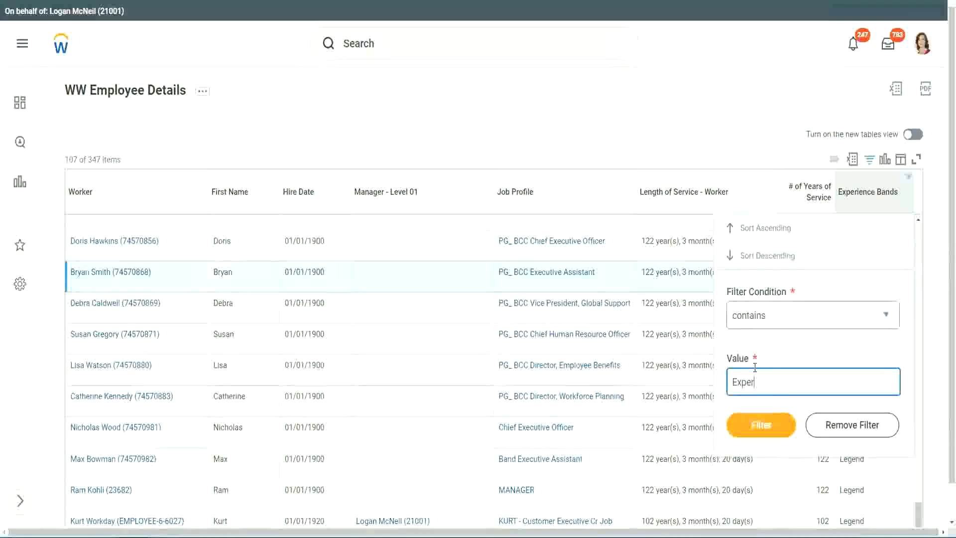
pyautogui.click(761, 428)
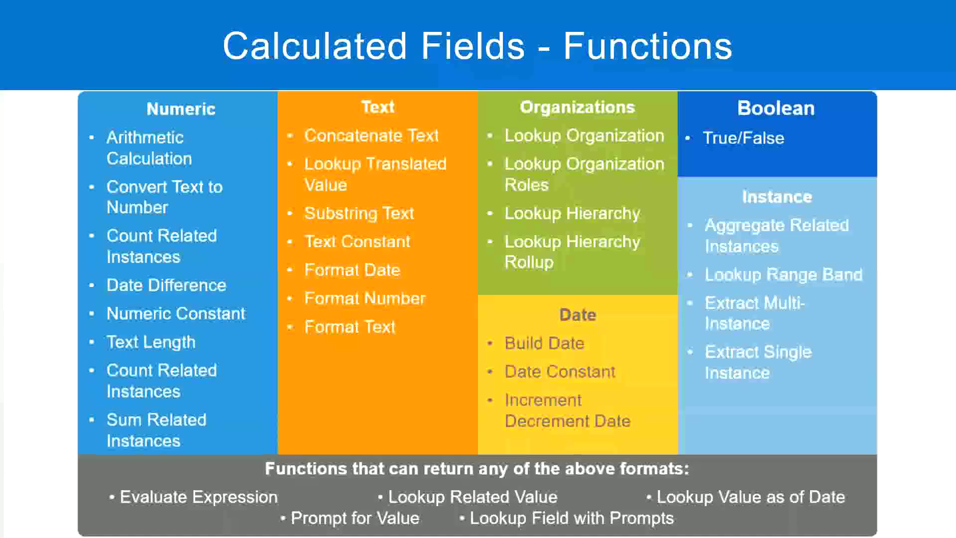
# Switch to the Notepad++ notes and check the years-of-service range defined for the Experienced band
pyautogui.hotkey('alt', 'Tab')
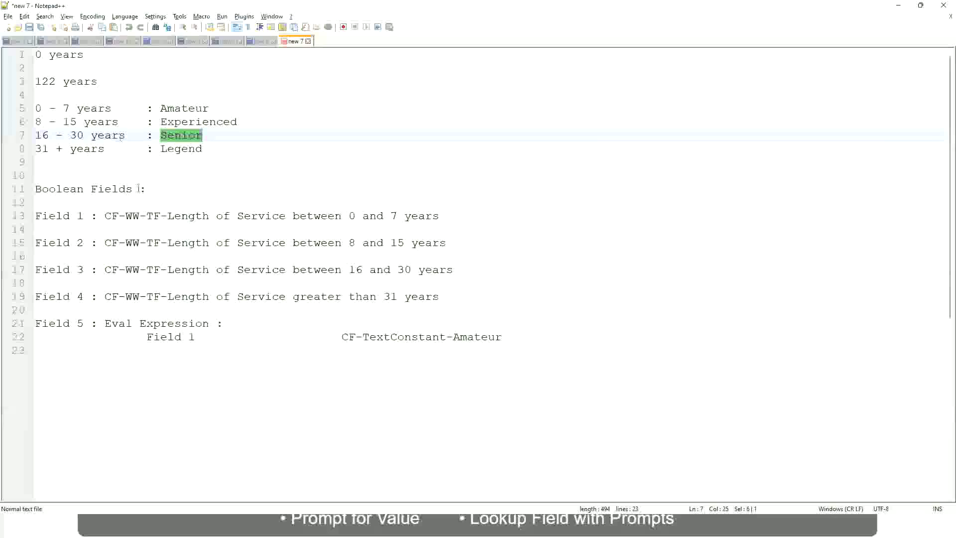
pyautogui.click(66, 123)
pyautogui.moveTo(42, 123); pyautogui.dragTo(75, 123)
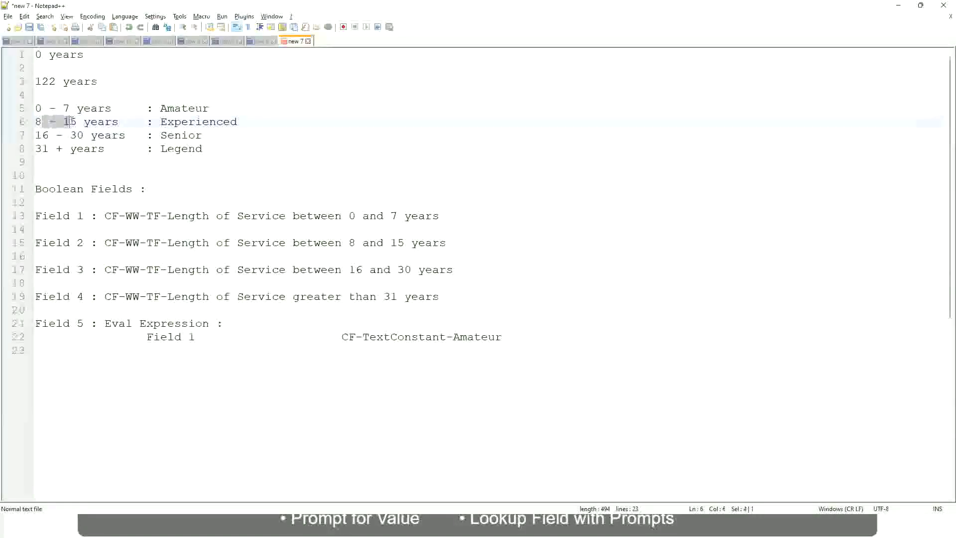
pyautogui.click(80, 123)
pyautogui.click(110, 123)
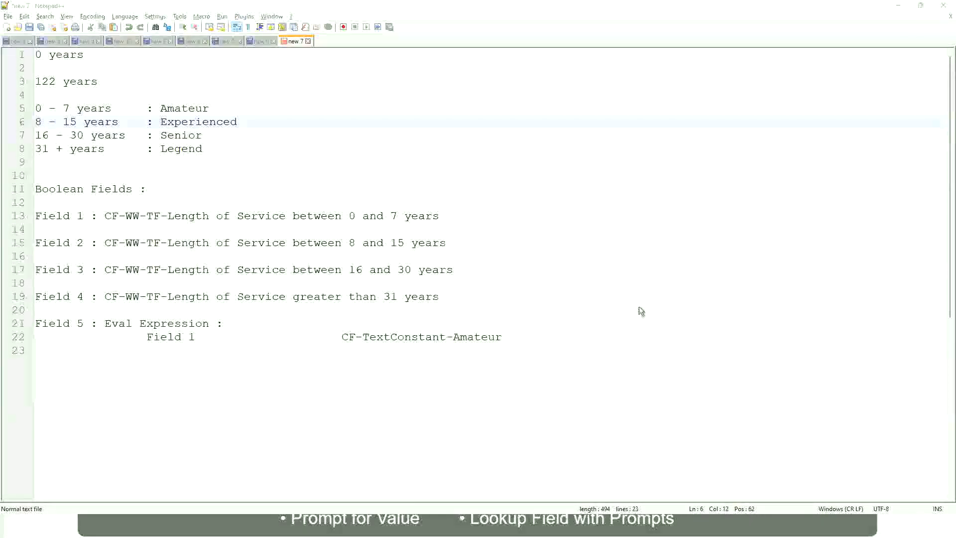
# Return to the WW Employee Details report in Workday and compare # of Years of Service with Experience Bands for the Experienced workers
pyautogui.hotkey('alt', 'Tab')
pyautogui.scroll(-4, 827, 368)
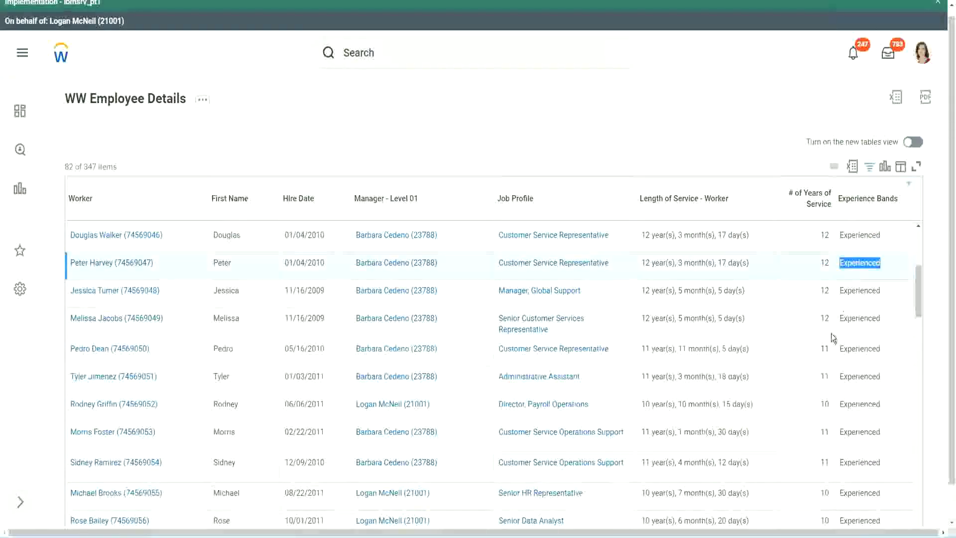
pyautogui.scroll(-2, 831, 339)
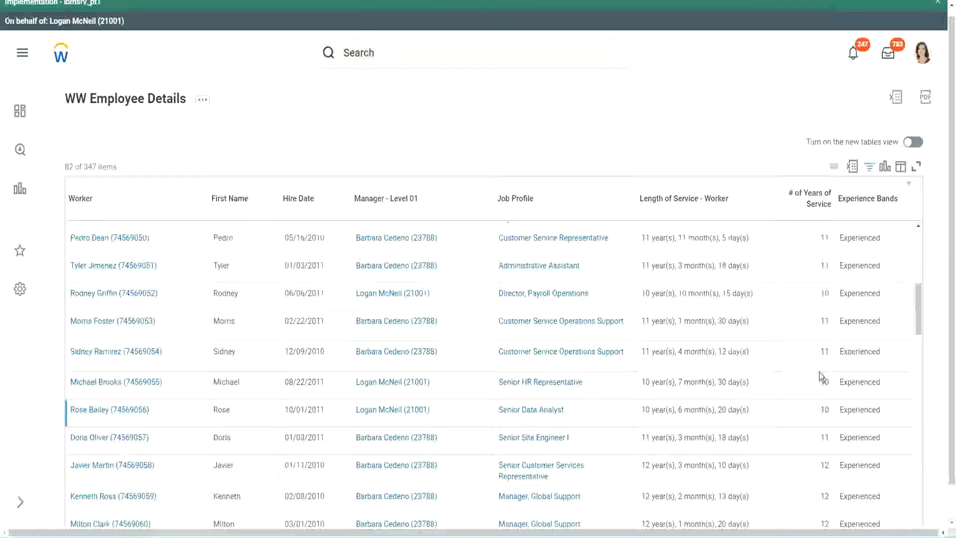
pyautogui.click(824, 355)
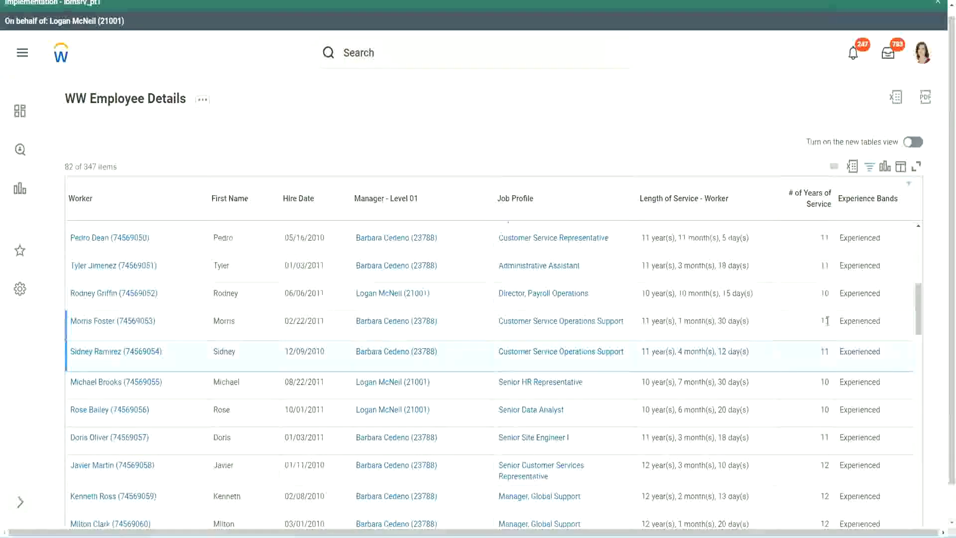
pyautogui.click(872, 319)
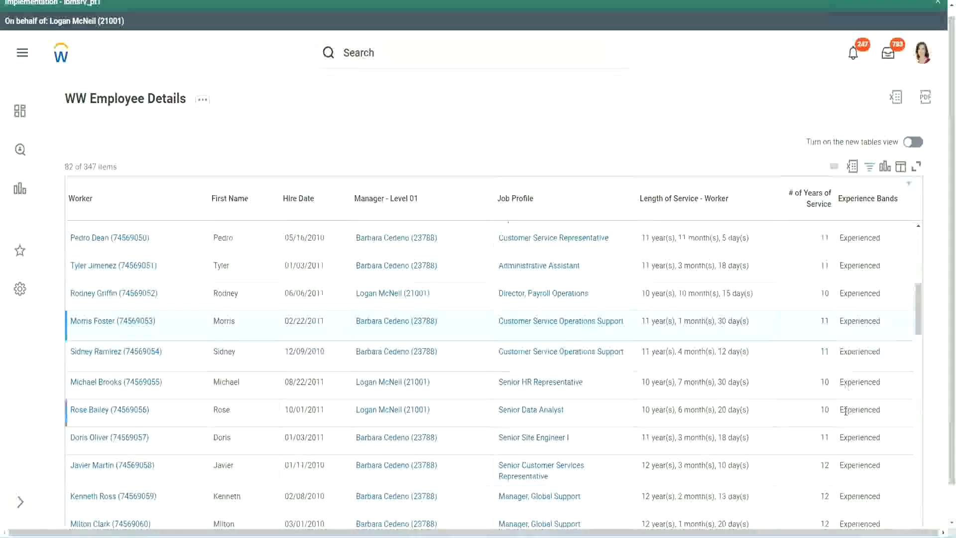
pyautogui.scroll(-10, 845, 411)
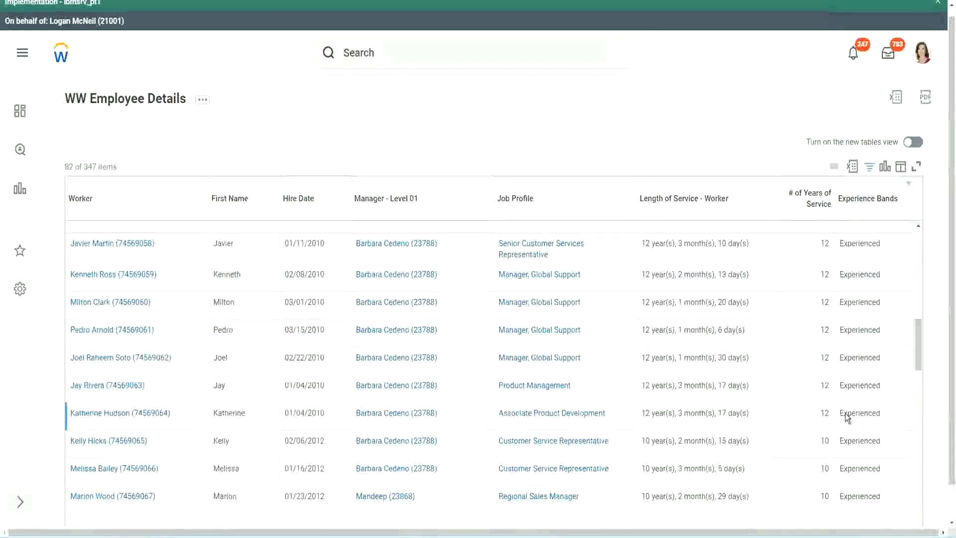